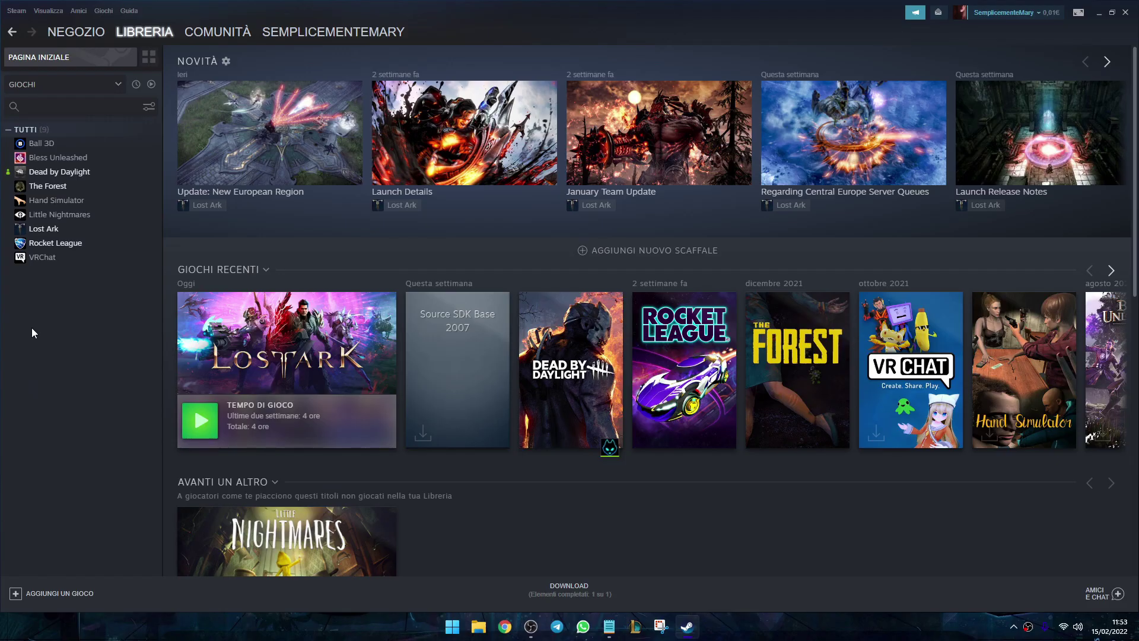
Open the local installation folder of Lost Ark from the game library.
{"action": "left_click", "coordinate": [64, 230]}
{"action": "right_click", "coordinate": [65, 230]}
{"action": "mouse_move", "coordinate": [112, 283]}
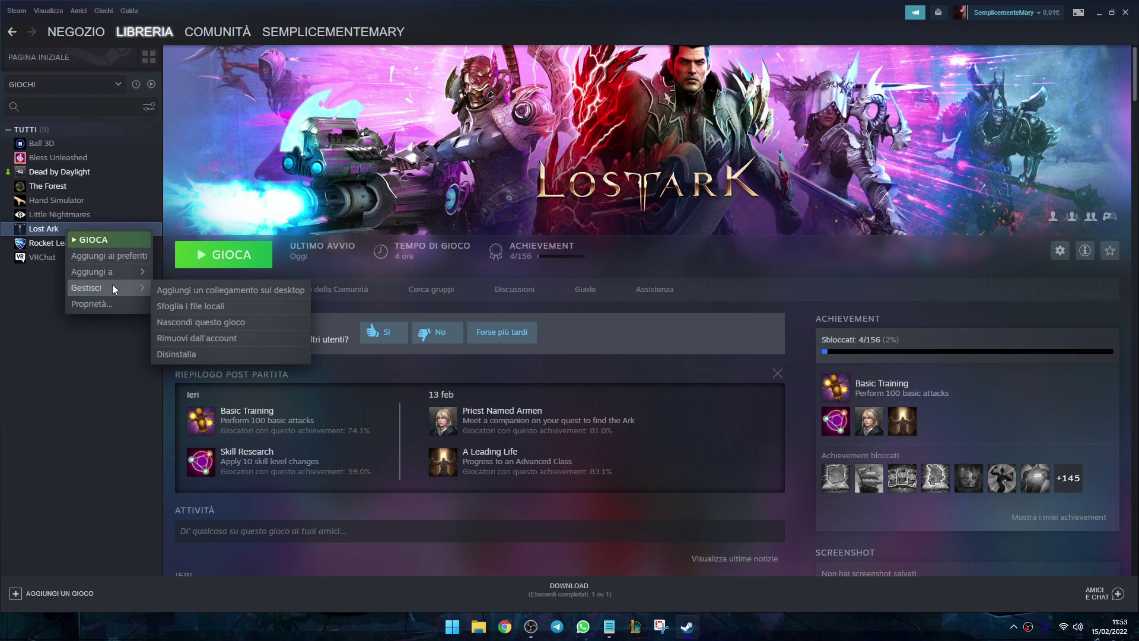
{"action": "left_click", "coordinate": [198, 307]}
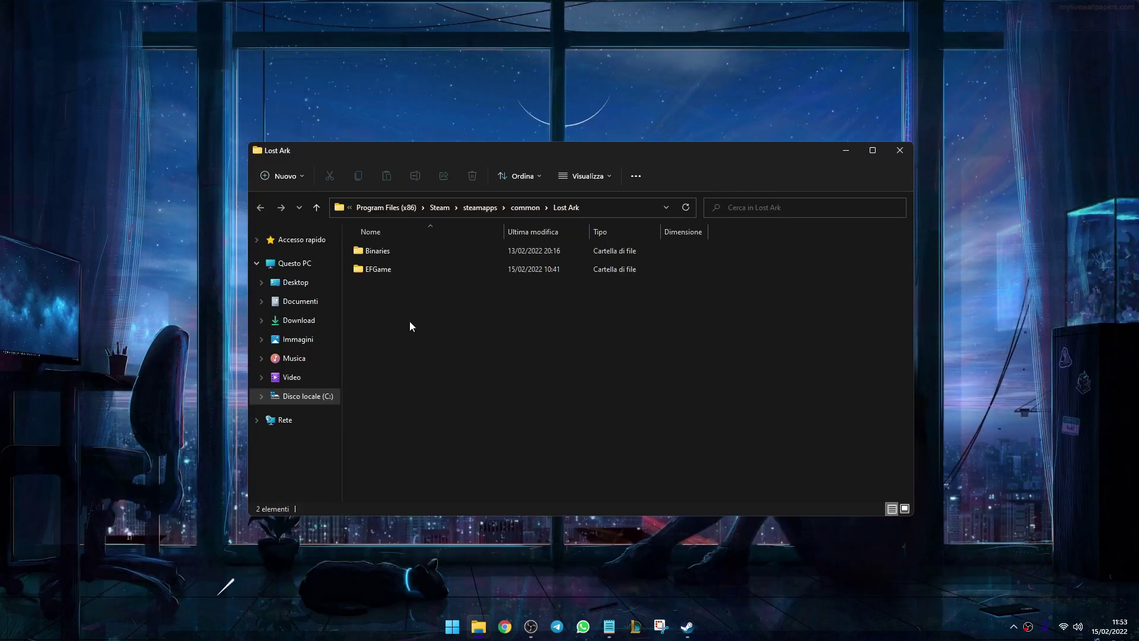
Go into the Binaries\Win64 subfolder of Lost Ark and locate the LOSTARK application.
{"action": "left_click", "coordinate": [408, 254]}
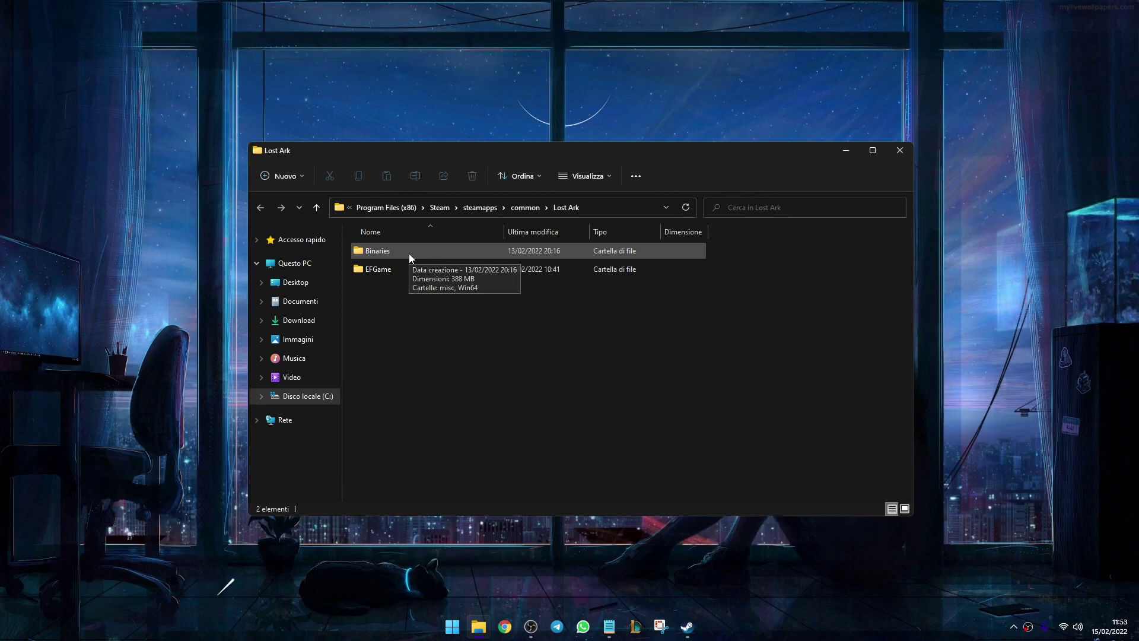
{"action": "double_click", "coordinate": [408, 254]}
{"action": "double_click", "coordinate": [407, 273]}
{"action": "scroll", "coordinate": [408, 265], "scroll_direction": "down", "scroll_amount": 7}
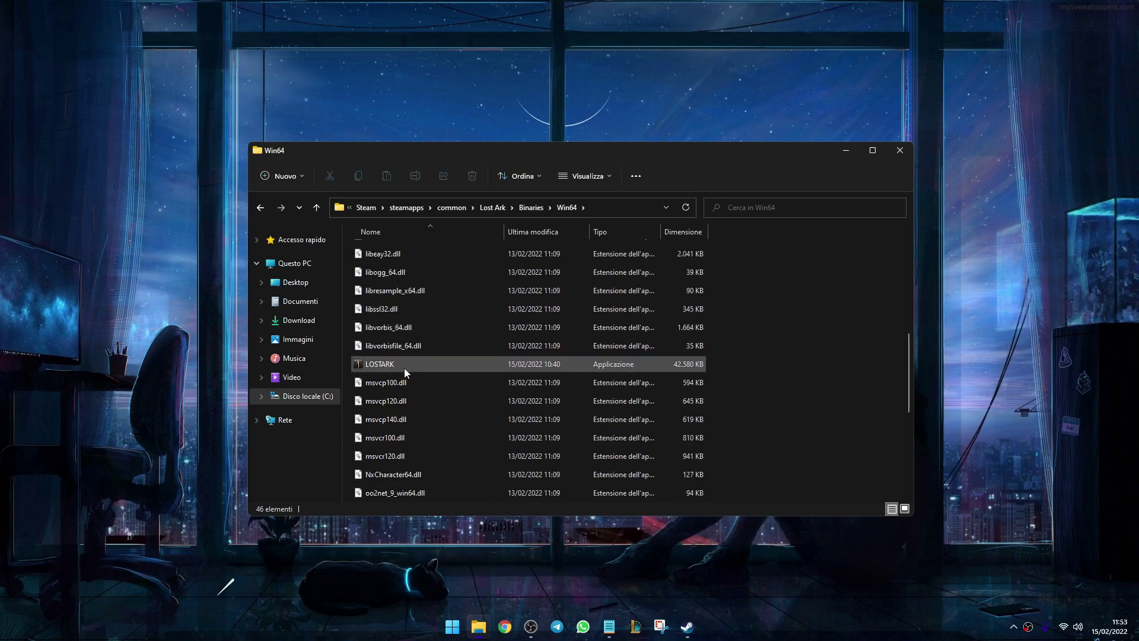
Open the LOSTARK application's compatibility properties and enable "Disabilita ottimizzazioni schermo intero".
{"action": "left_click", "coordinate": [403, 365]}
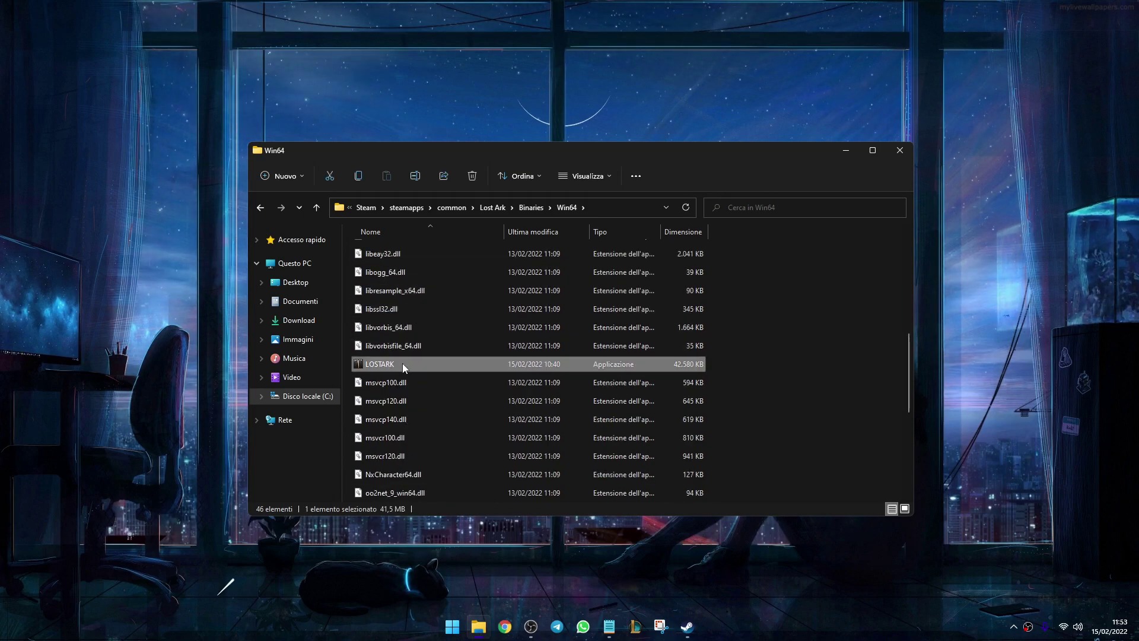
{"action": "right_click", "coordinate": [402, 363]}
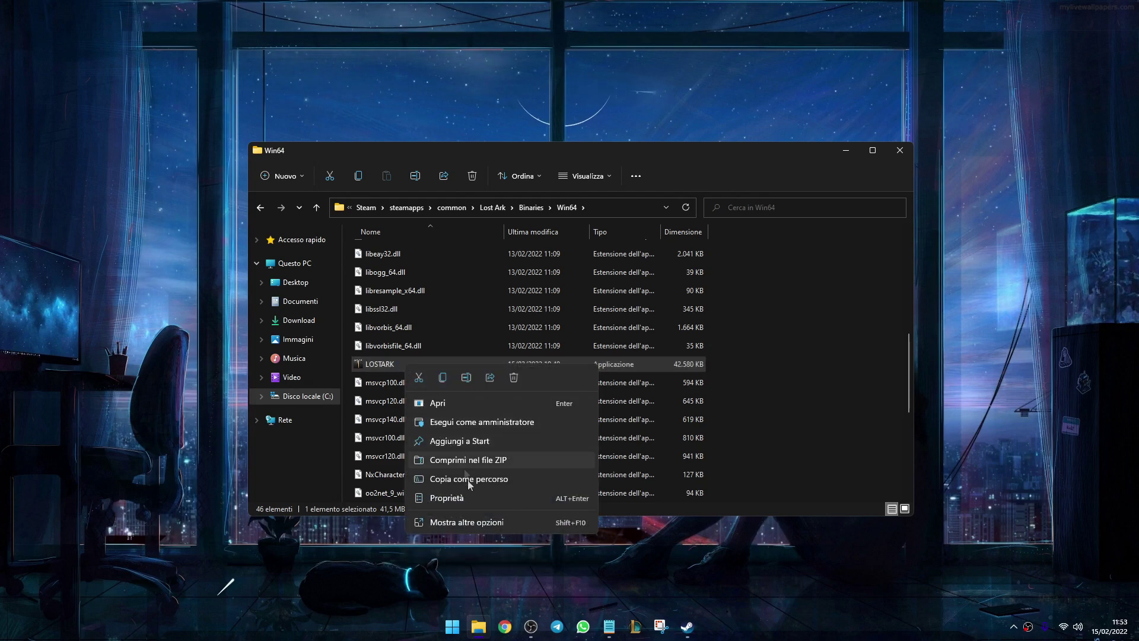
{"action": "left_click", "coordinate": [473, 502]}
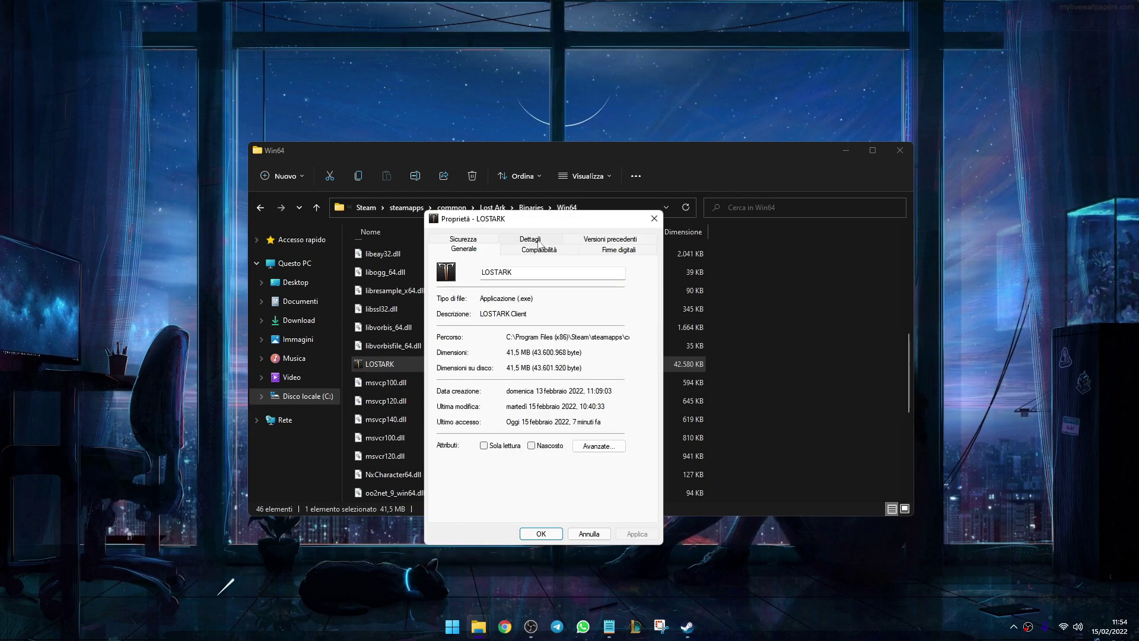
{"action": "left_click", "coordinate": [536, 253]}
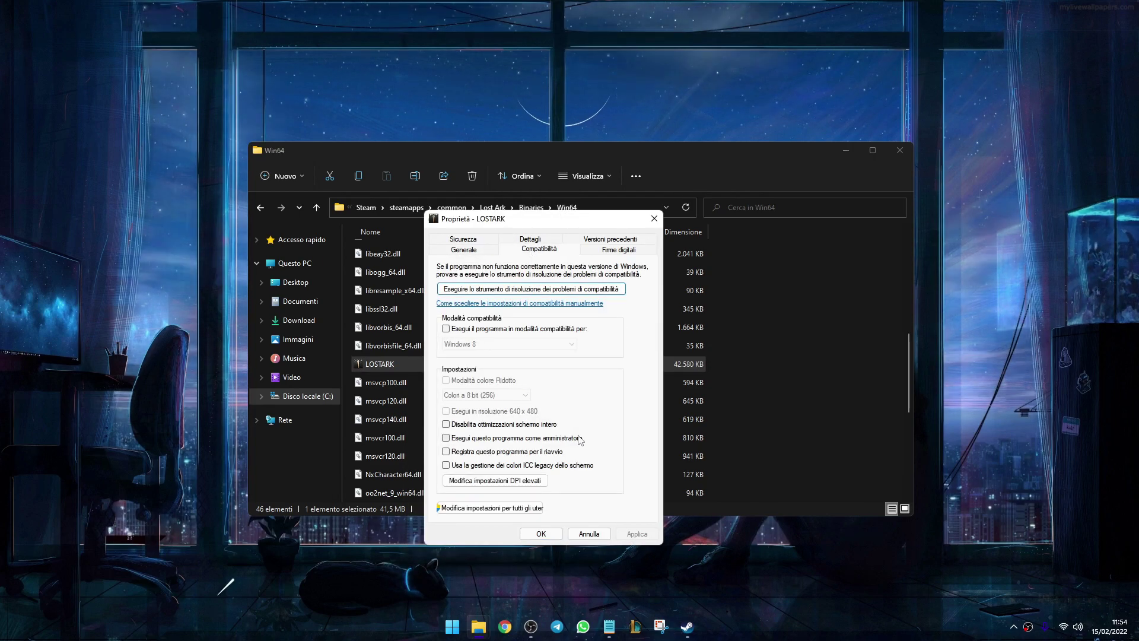
{"action": "left_click", "coordinate": [522, 425]}
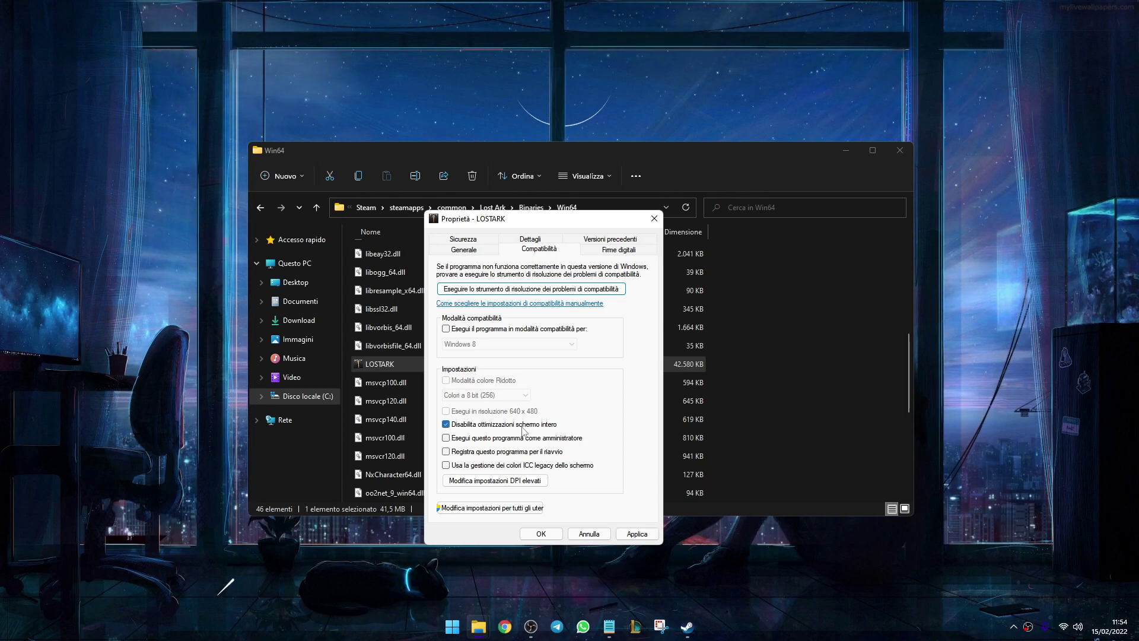
Override LOSTARK's high-DPI scaling behaviour with scaling performed by Applicazione, then apply and close the properties.
{"action": "left_click", "coordinate": [494, 485]}
{"action": "left_click", "coordinate": [511, 444]}
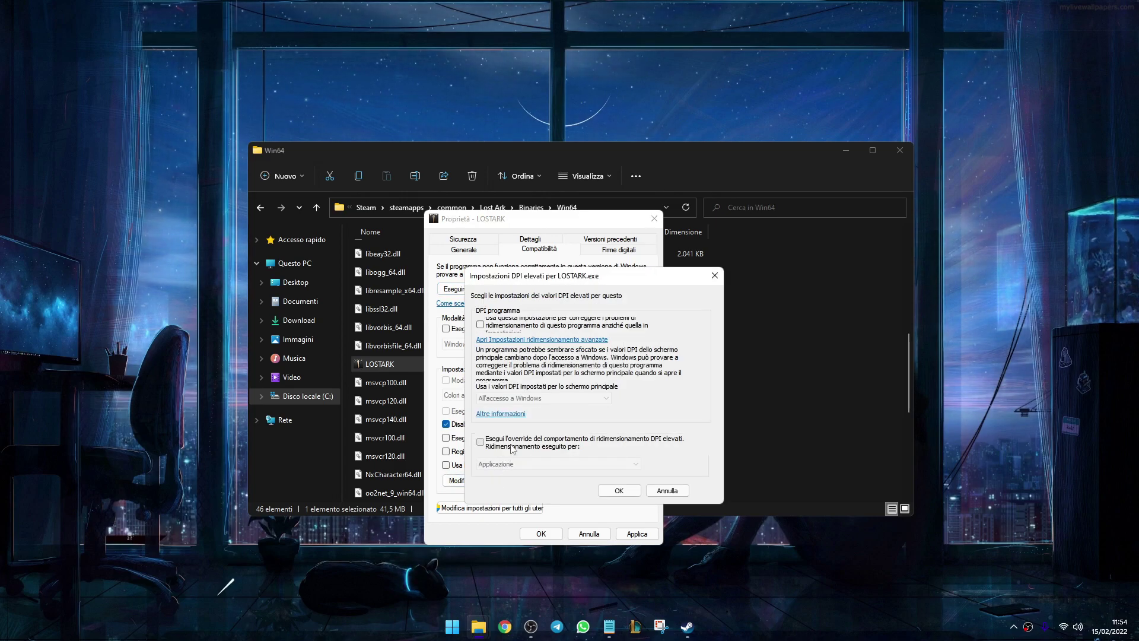
{"action": "left_click", "coordinate": [522, 463]}
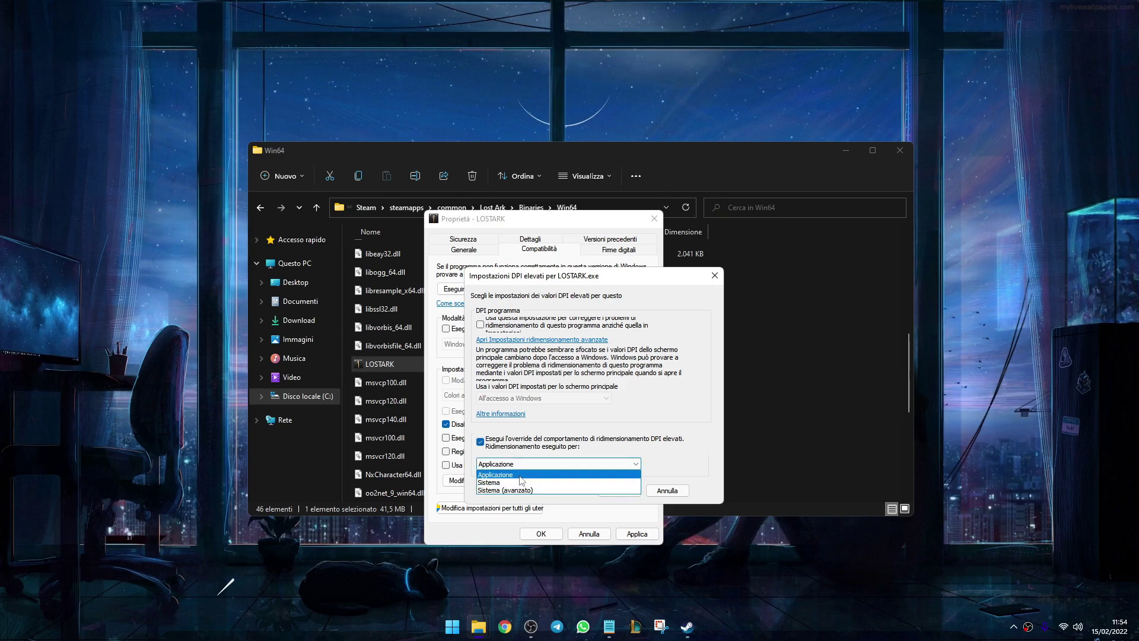
{"action": "left_click", "coordinate": [526, 474]}
{"action": "left_click", "coordinate": [618, 490]}
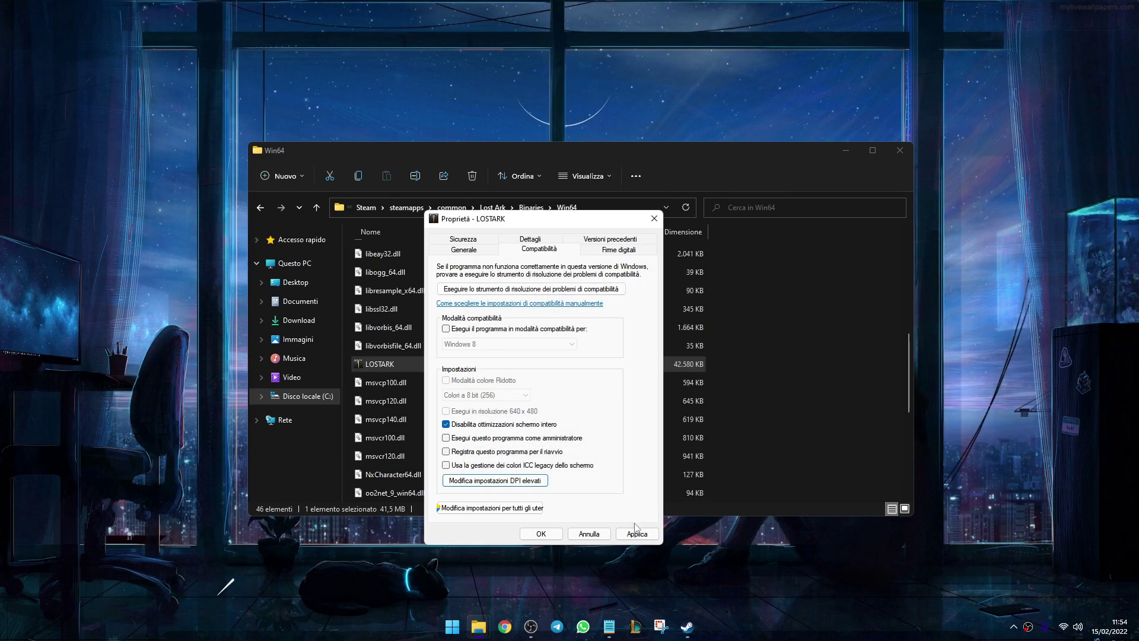
{"action": "left_click", "coordinate": [636, 533]}
{"action": "left_click", "coordinate": [539, 534]}
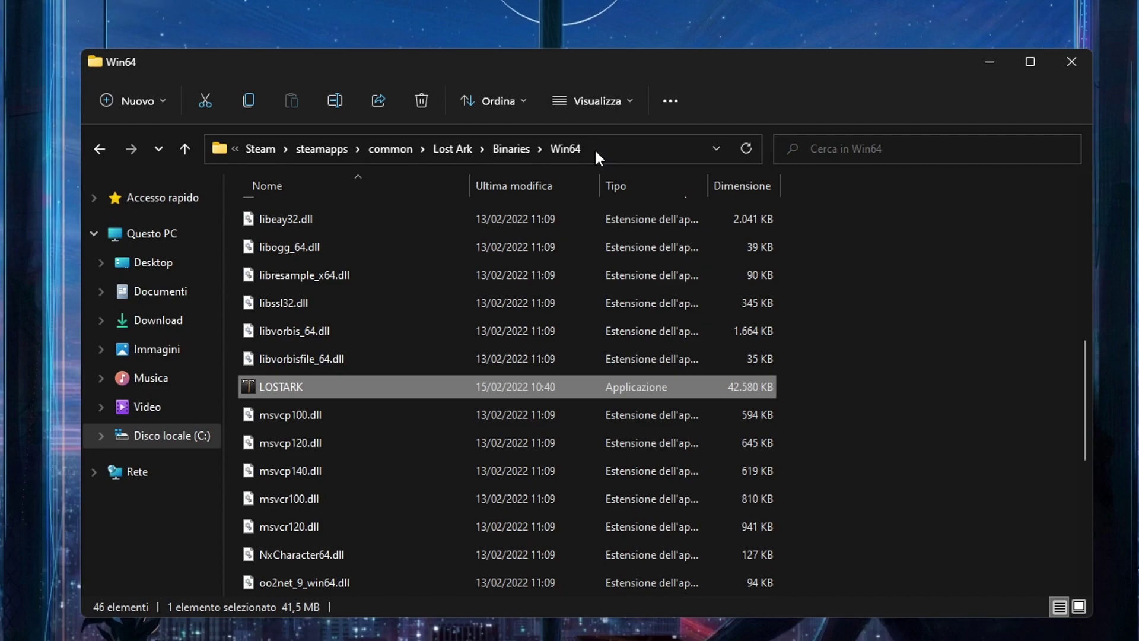
Copy the full path of the Win64 folder and close the folder window.
{"action": "left_click", "coordinate": [595, 149]}
{"action": "key", "text": "super+c"}
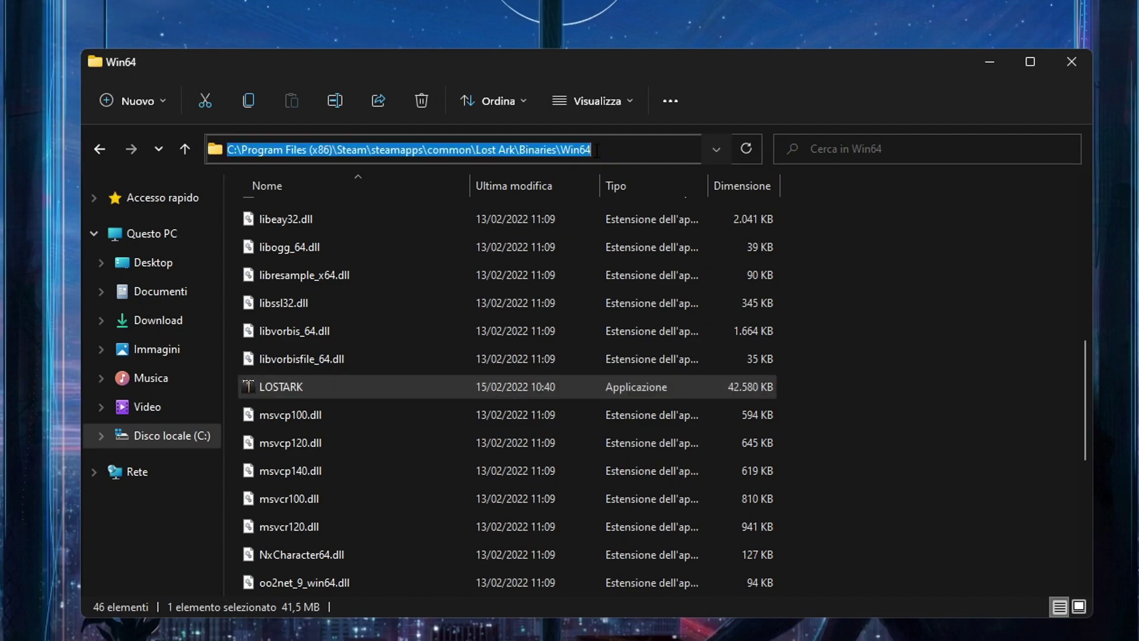
{"action": "right_click", "coordinate": [414, 151]}
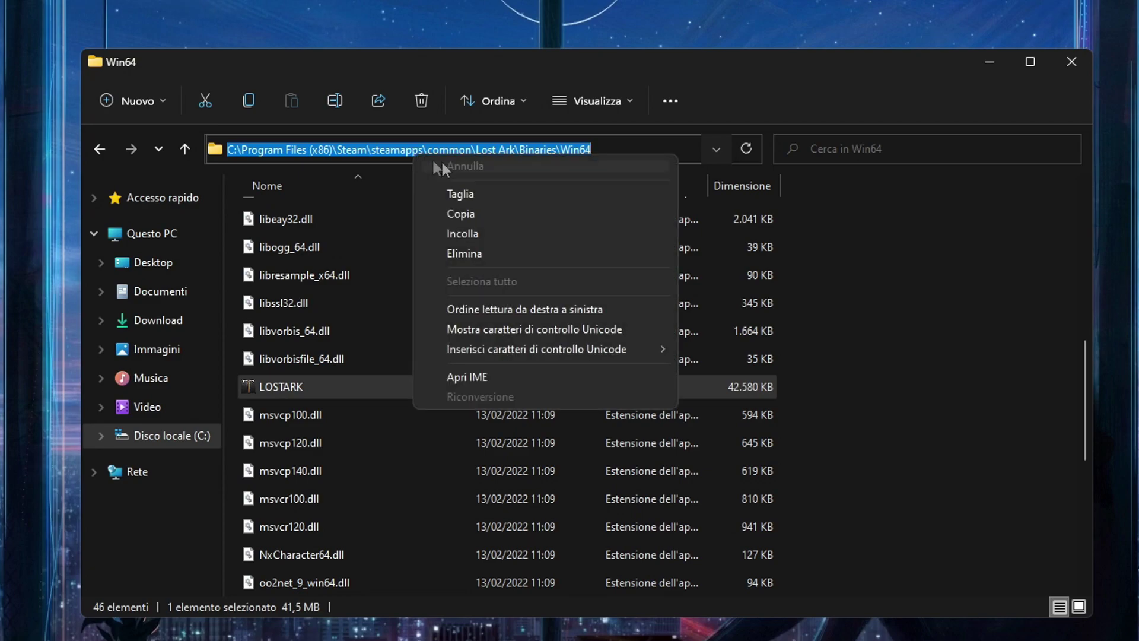
{"action": "left_click", "coordinate": [475, 212]}
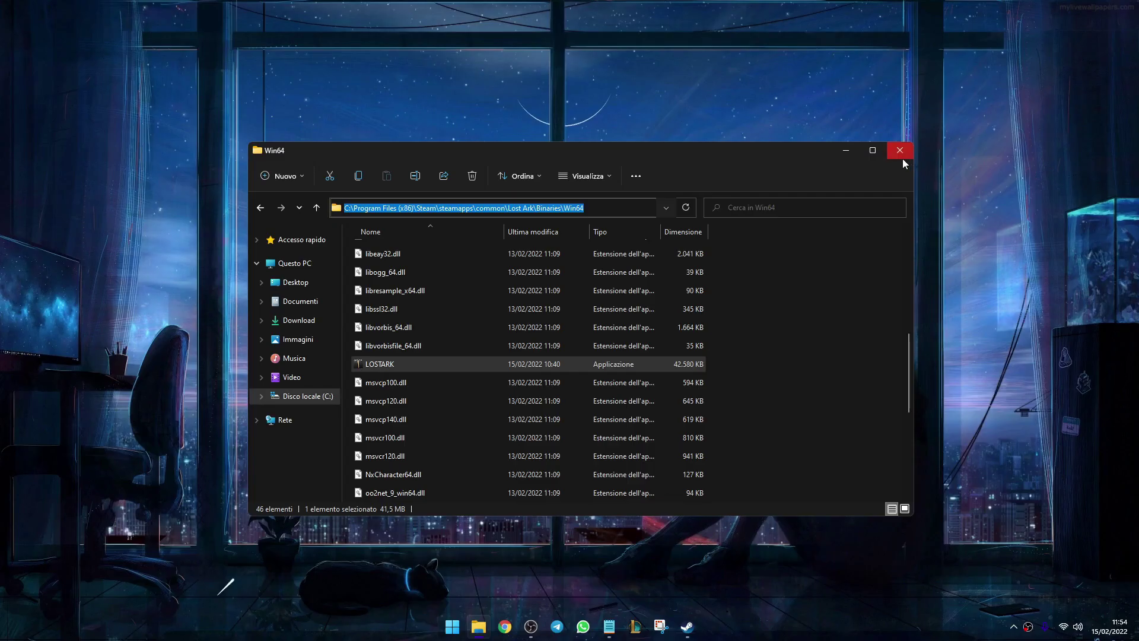
{"action": "left_click", "coordinate": [900, 152]}
In Windows Settings, check hardware-accelerated GPU scheduling in the default graphics settings under Schermo > Grafica and return to Grafica.
{"action": "key", "text": "super+i"}
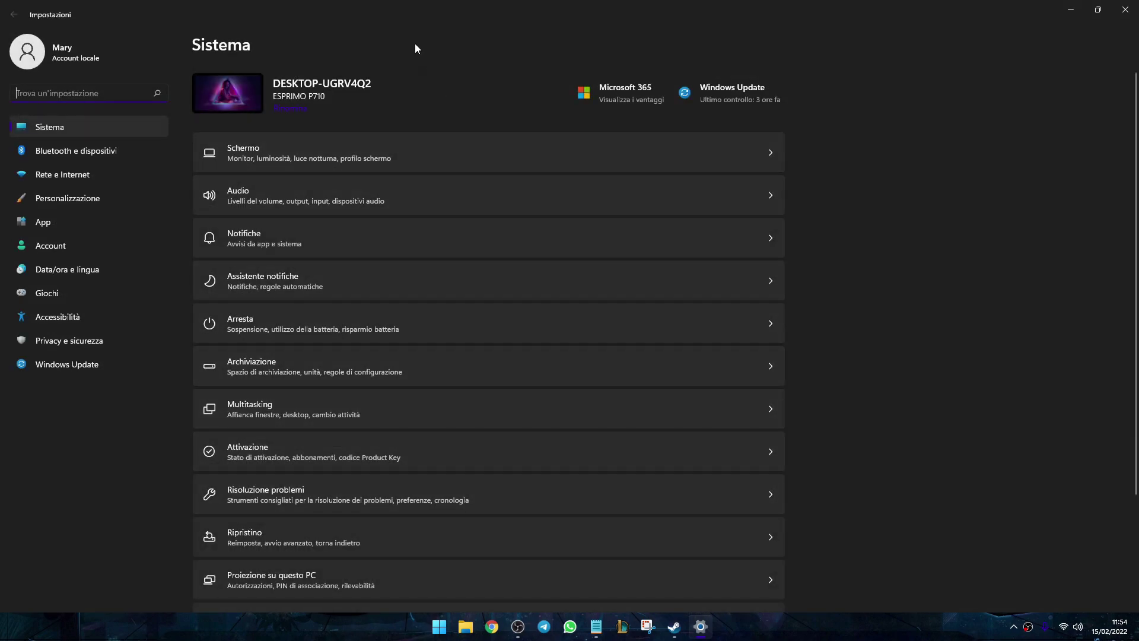
{"action": "left_click", "coordinate": [405, 152]}
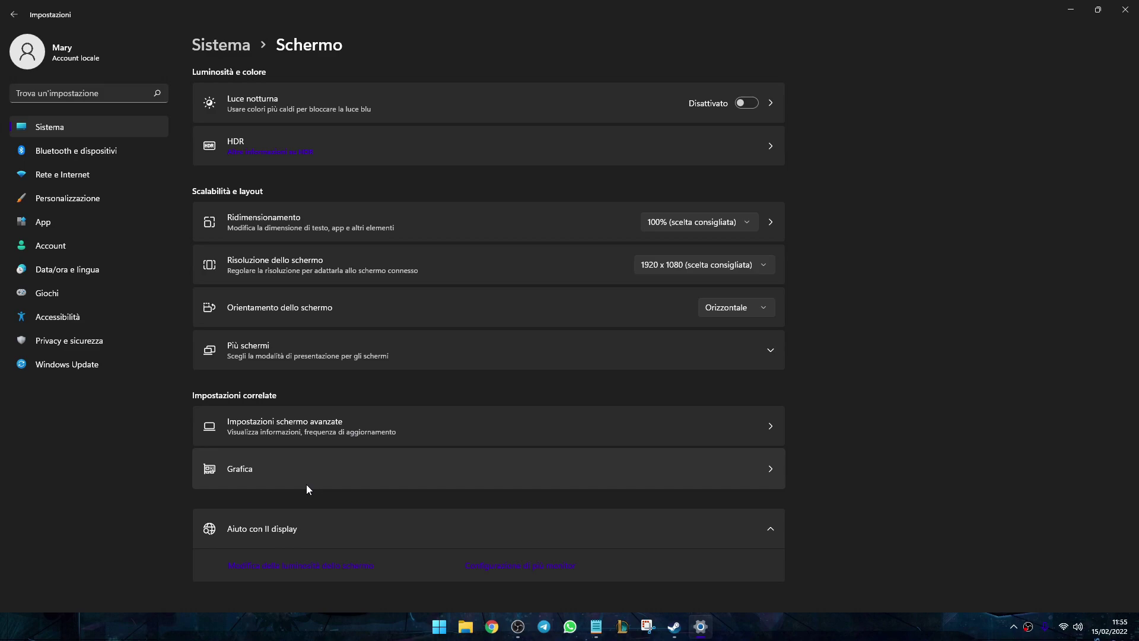
{"action": "left_click", "coordinate": [307, 485]}
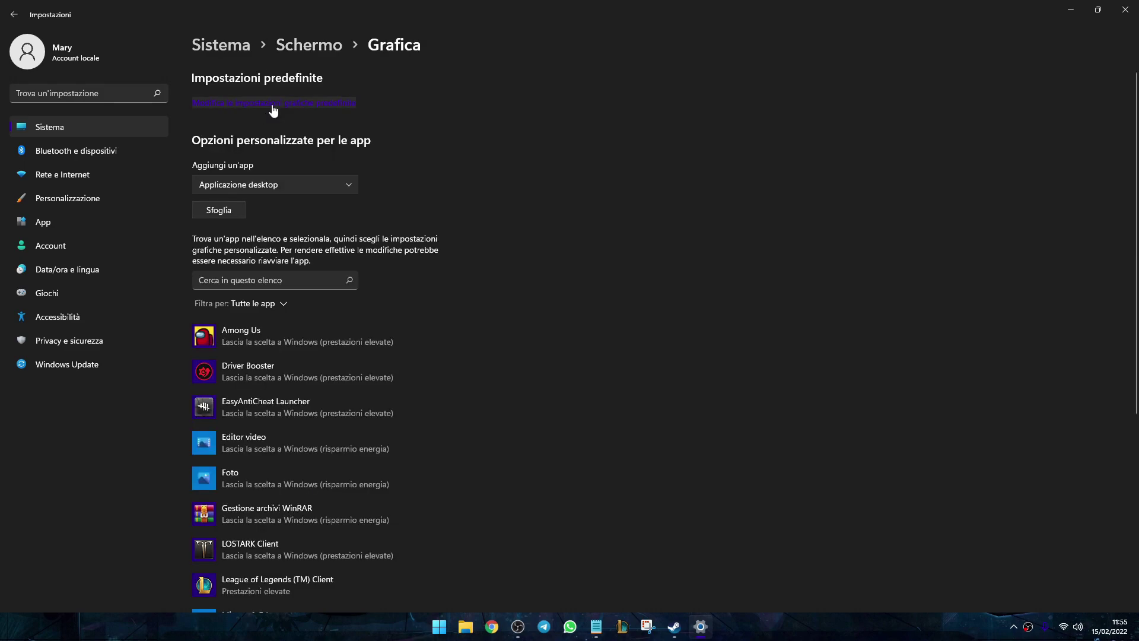
{"action": "left_click", "coordinate": [274, 104]}
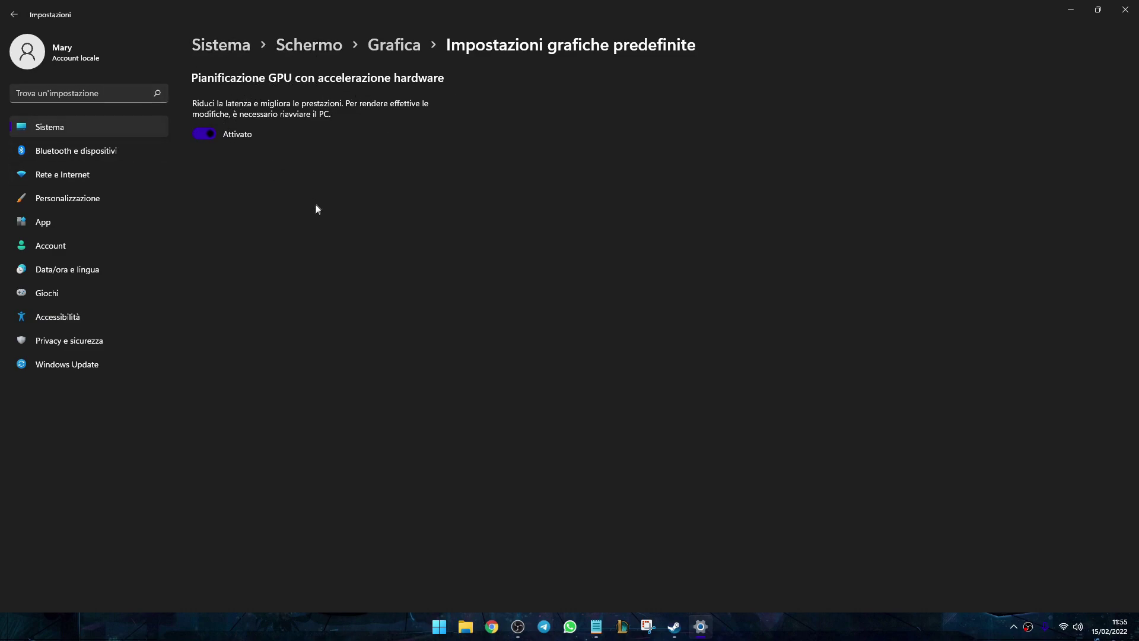
{"action": "key", "text": "alt+Left"}
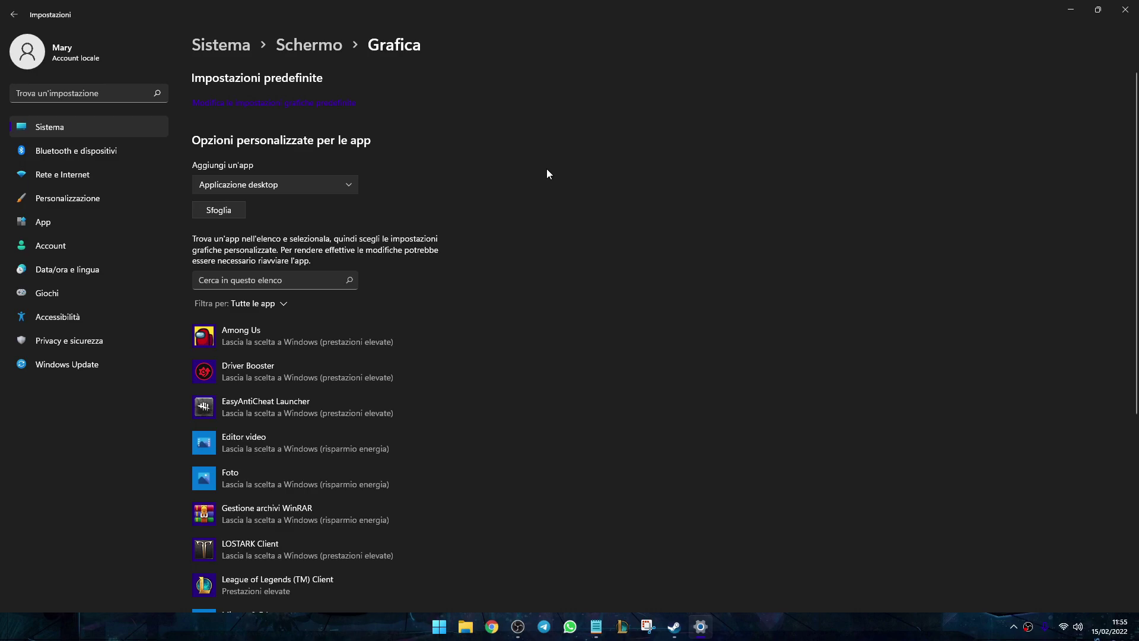
Try to add LOSTARK from the copied Win64 folder path as a desktop app in the custom graphics options.
{"action": "left_click", "coordinate": [285, 177]}
{"action": "left_click", "coordinate": [287, 184]}
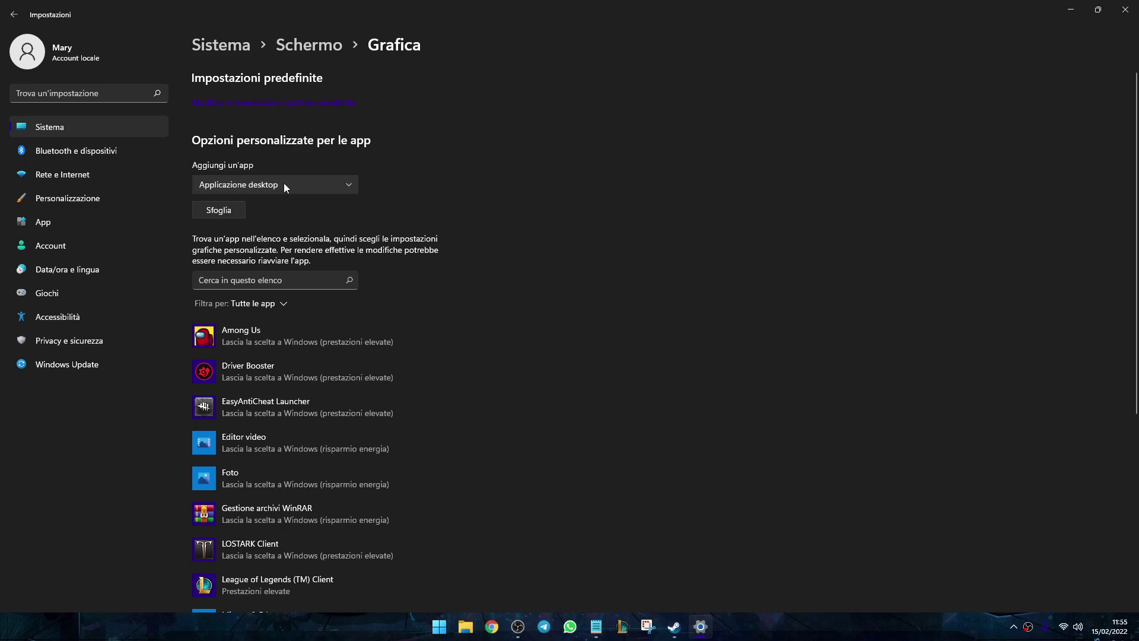
{"action": "left_click", "coordinate": [233, 218]}
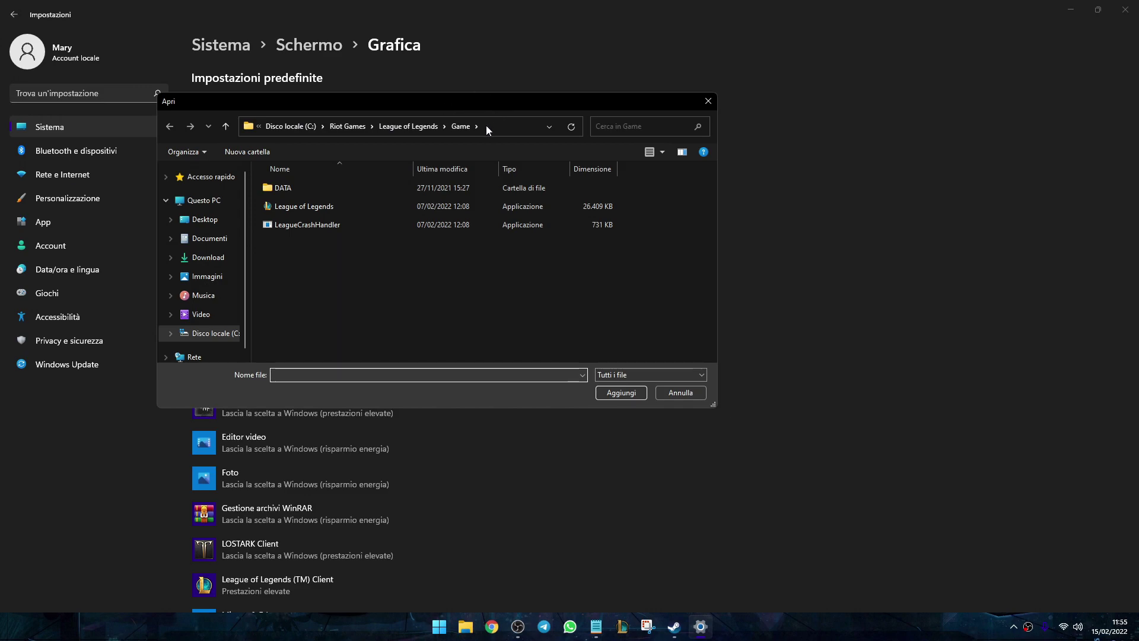
{"action": "left_click", "coordinate": [486, 126]}
{"action": "left_click", "coordinate": [466, 125]}
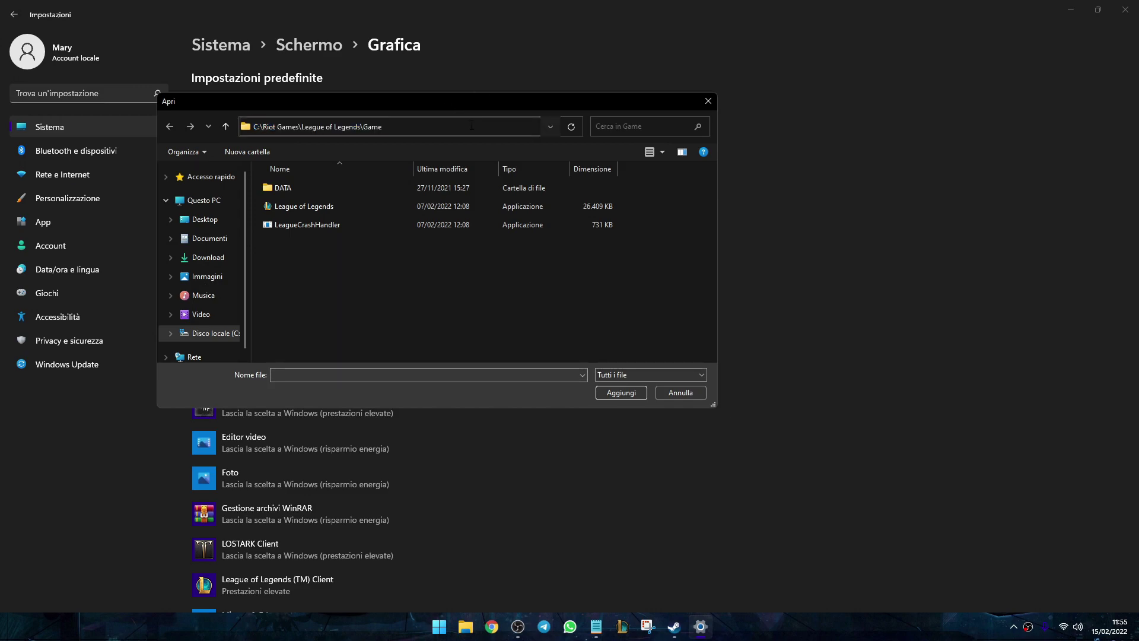
{"action": "key", "text": "ctrl+a"}
{"action": "key", "text": "BackSpace"}
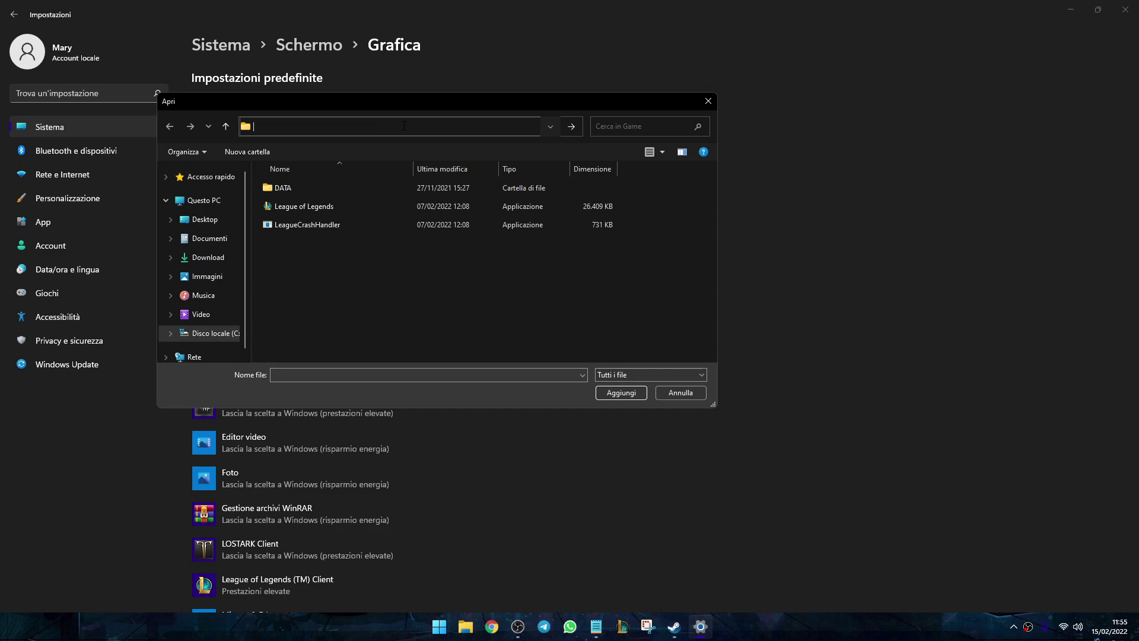
{"action": "right_click", "coordinate": [404, 126]}
{"action": "left_click", "coordinate": [454, 178]}
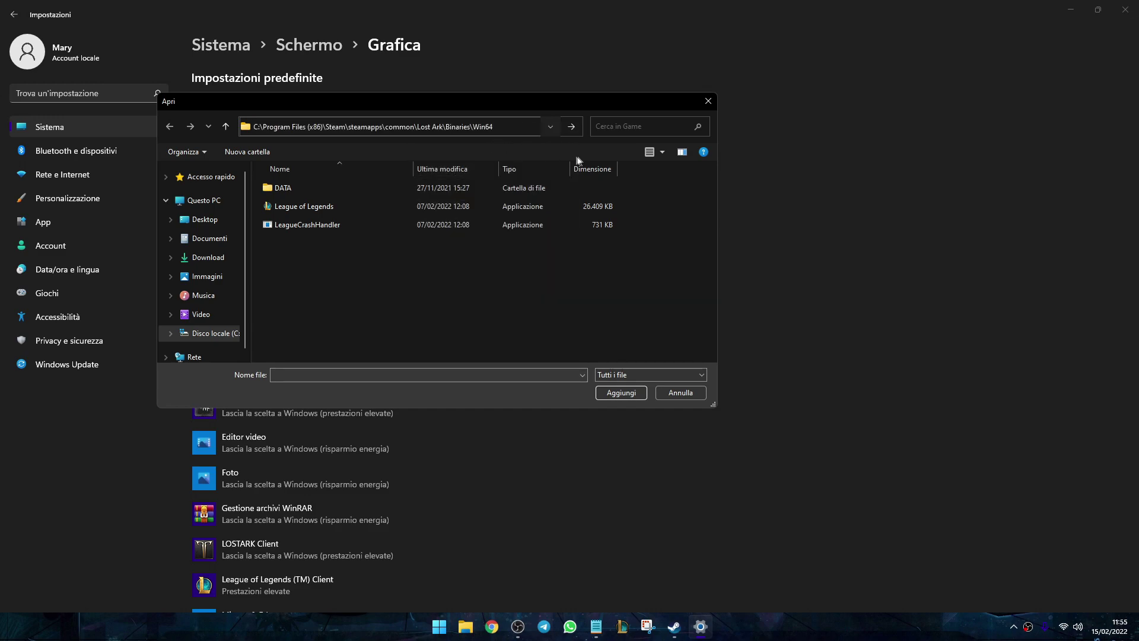
{"action": "left_click", "coordinate": [571, 127]}
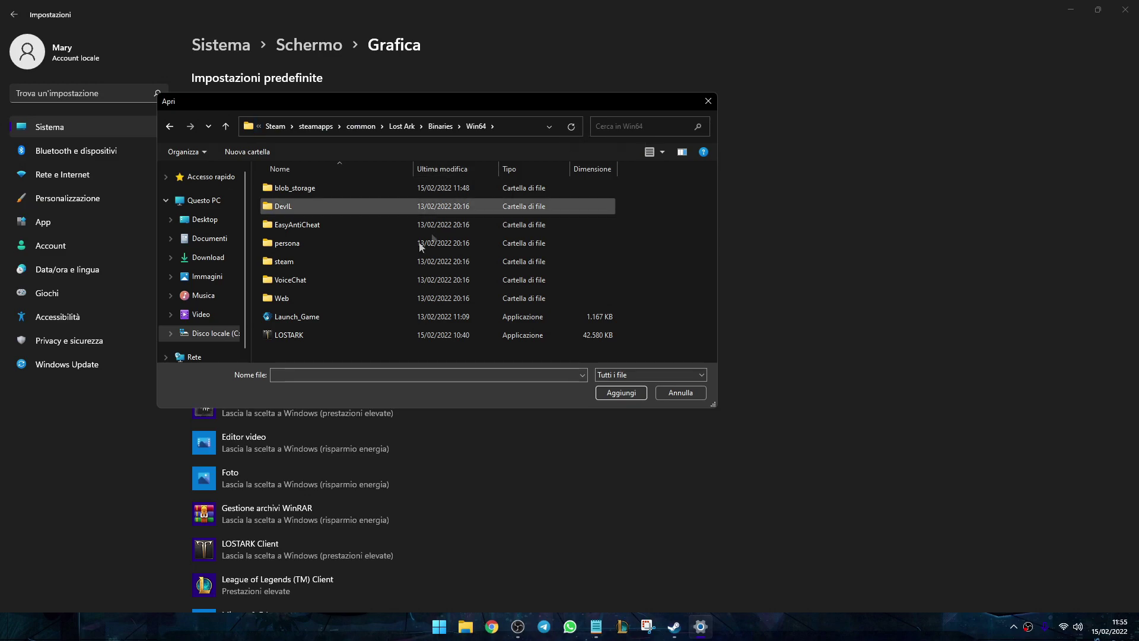
{"action": "double_click", "coordinate": [312, 335]}
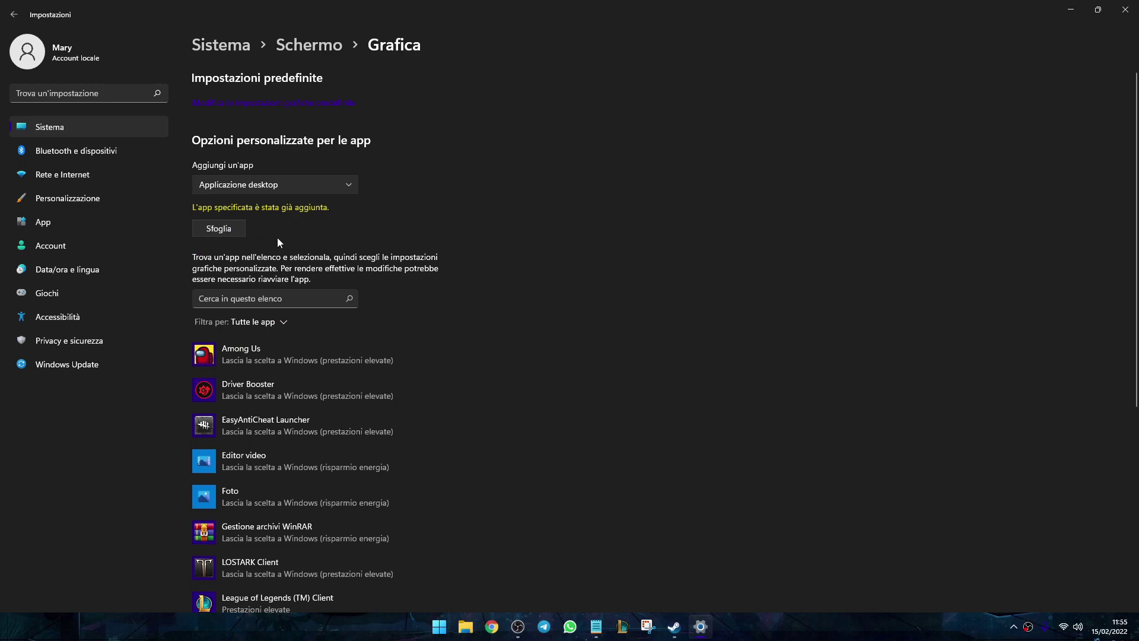
Set the graphics preference of LOSTARK Client to "Prestazioni elevate" and save it.
{"action": "scroll", "coordinate": [551, 225], "scroll_direction": "down", "scroll_amount": 3}
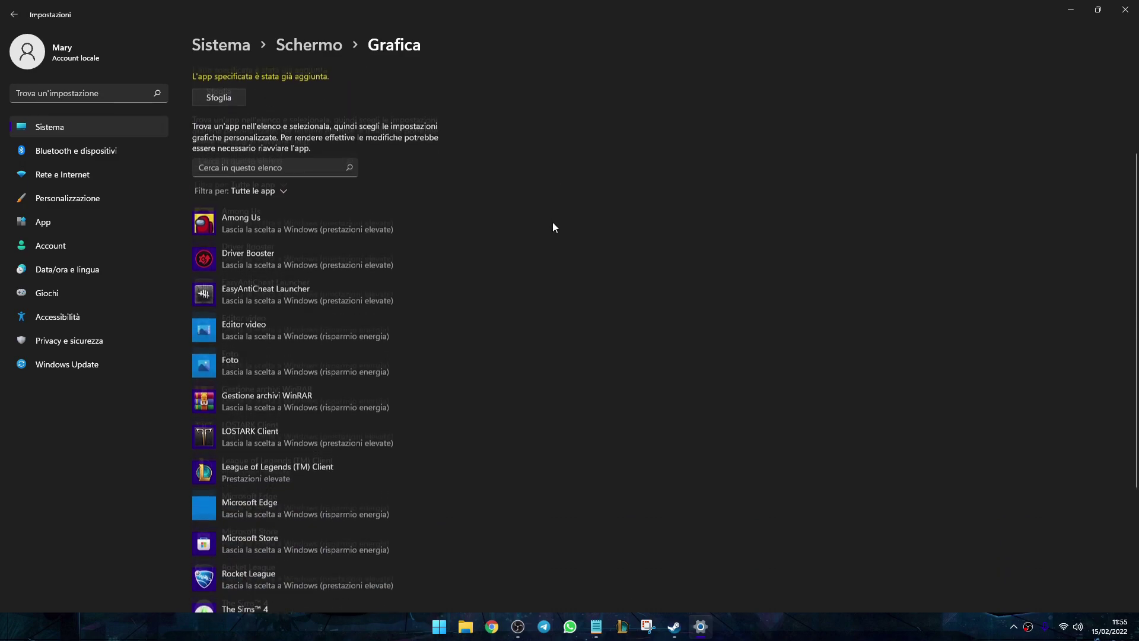
{"action": "scroll", "coordinate": [523, 223], "scroll_direction": "down", "scroll_amount": 1}
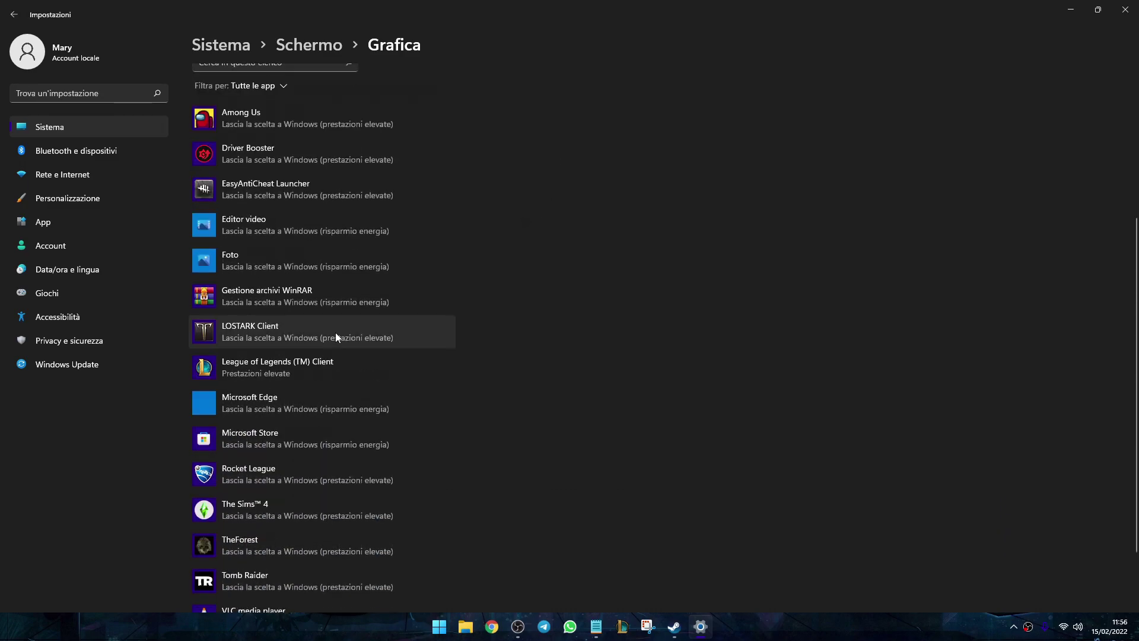
{"action": "left_click", "coordinate": [335, 332]}
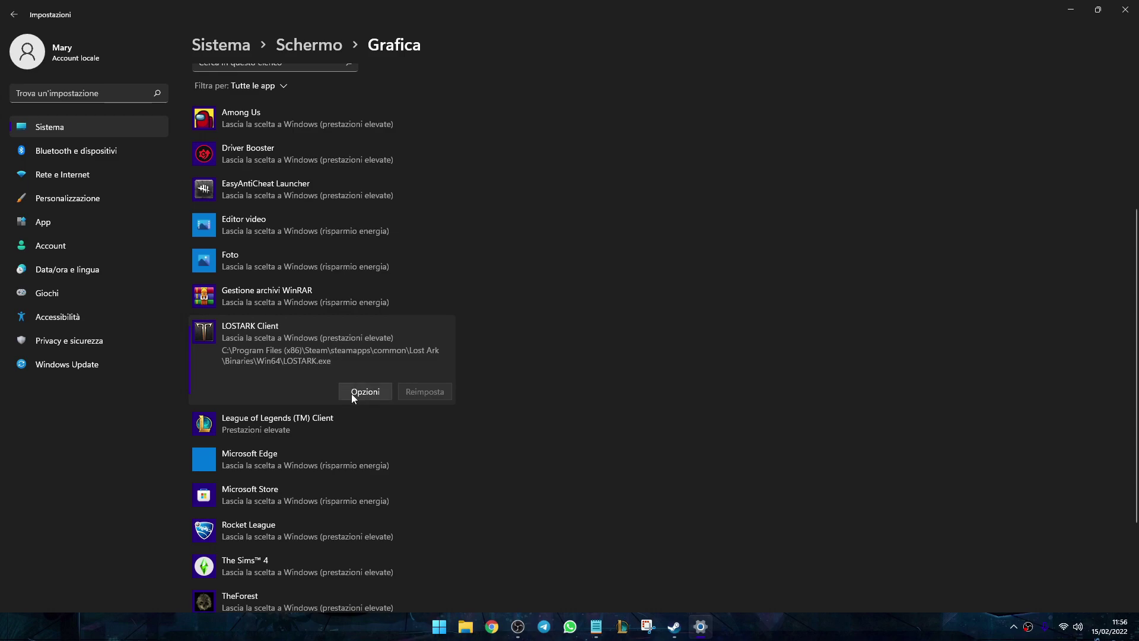
{"action": "left_click", "coordinate": [351, 393]}
{"action": "left_click", "coordinate": [468, 319]}
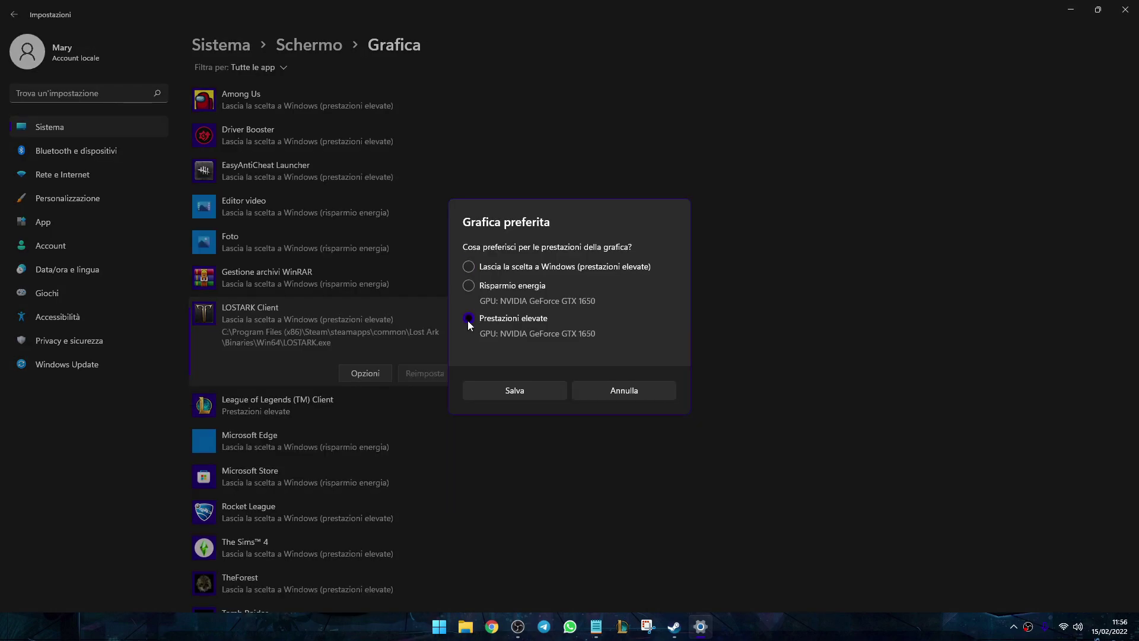
{"action": "left_click", "coordinate": [487, 390]}
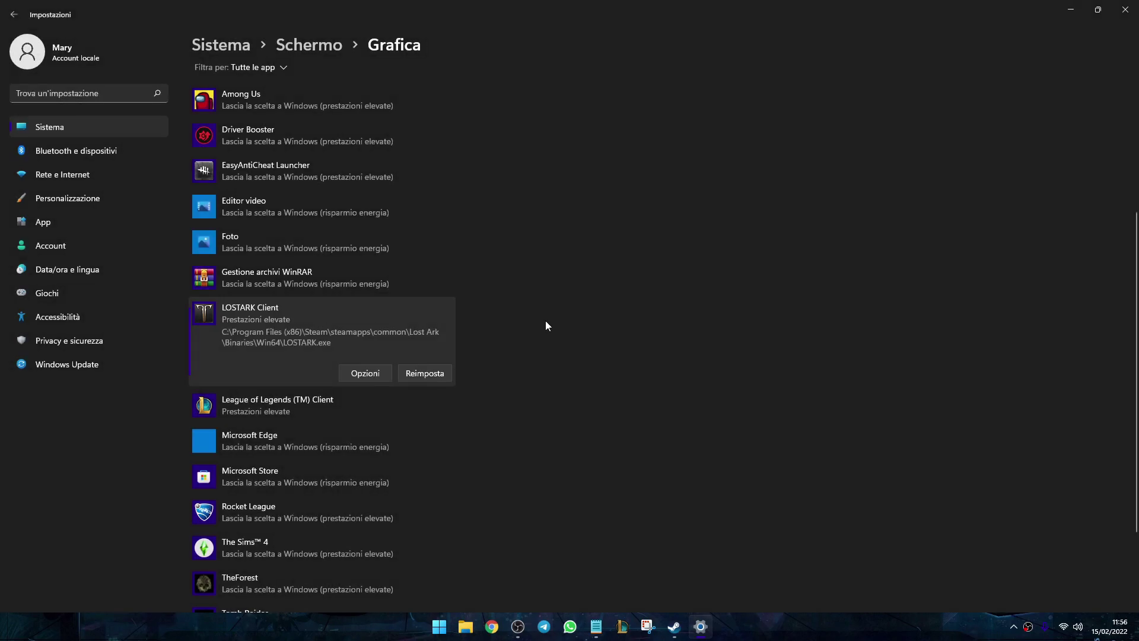
Review the Xbox Game Bar, Acquisizioni and Modalità gioco pages under Giochi, and close Settings.
{"action": "key", "text": "alt+Left"}
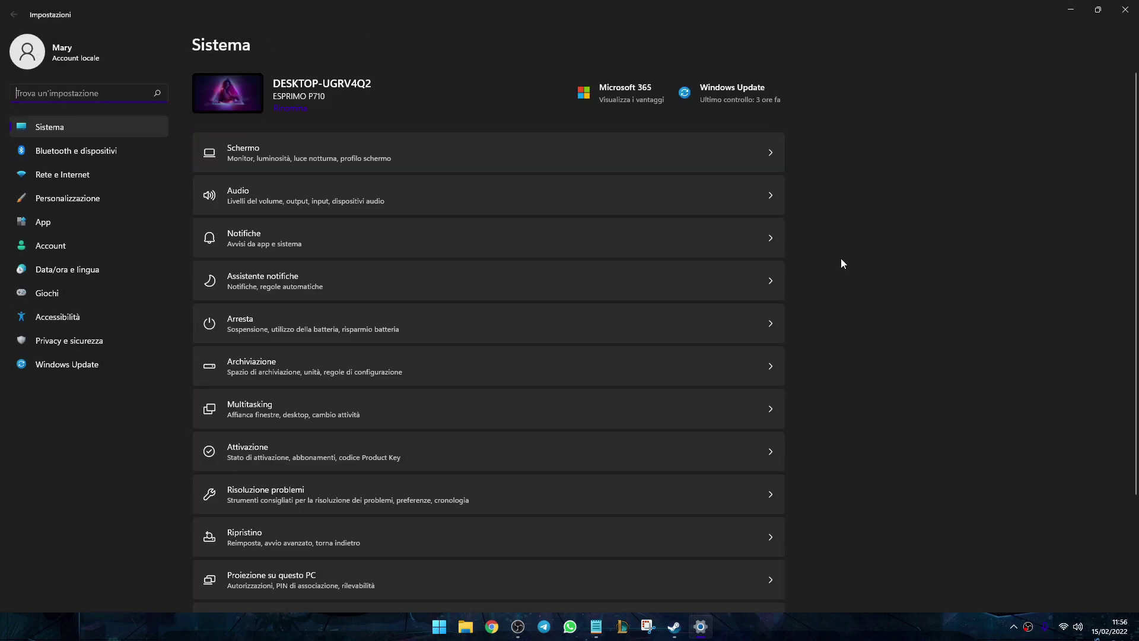
{"action": "left_click", "coordinate": [66, 293]}
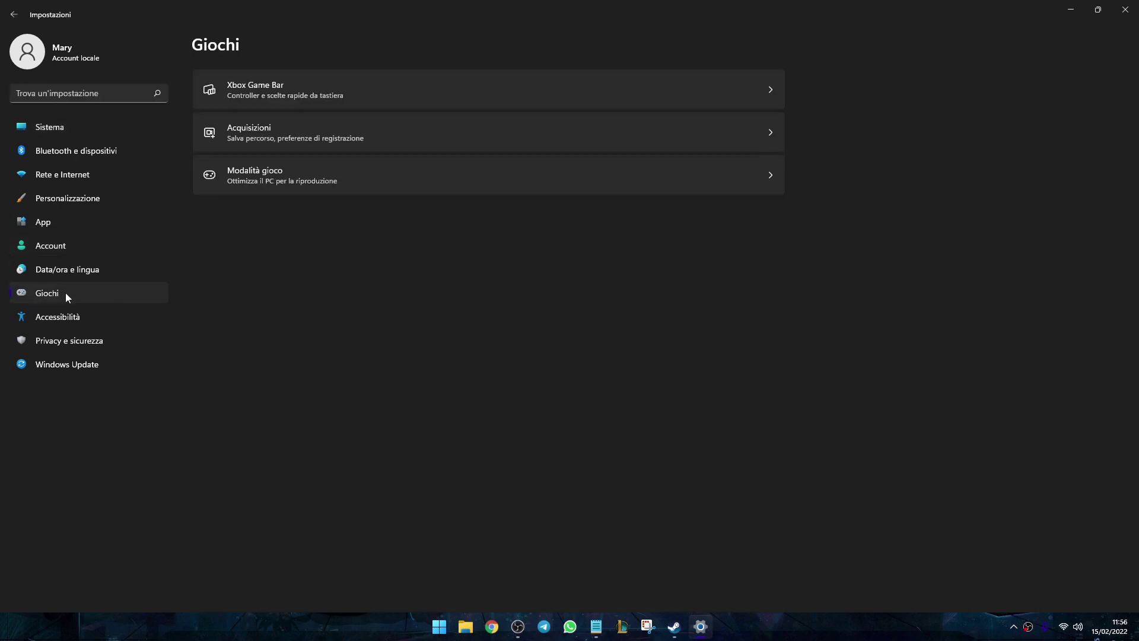
{"action": "left_click", "coordinate": [338, 91]}
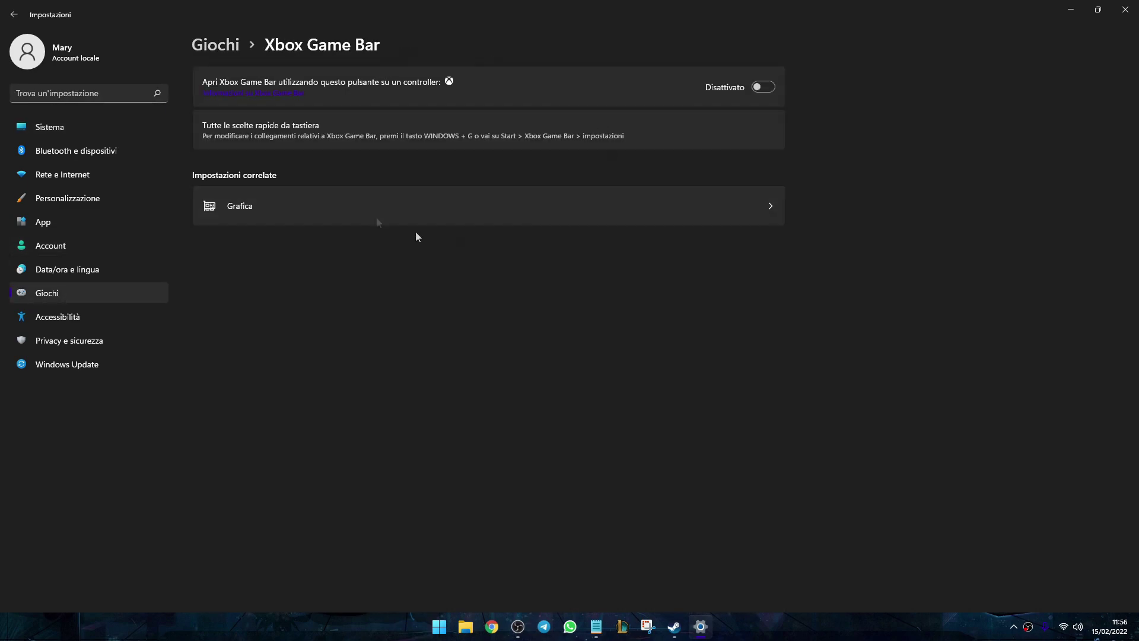
{"action": "key", "text": "alt+Left"}
{"action": "left_click", "coordinate": [283, 136]}
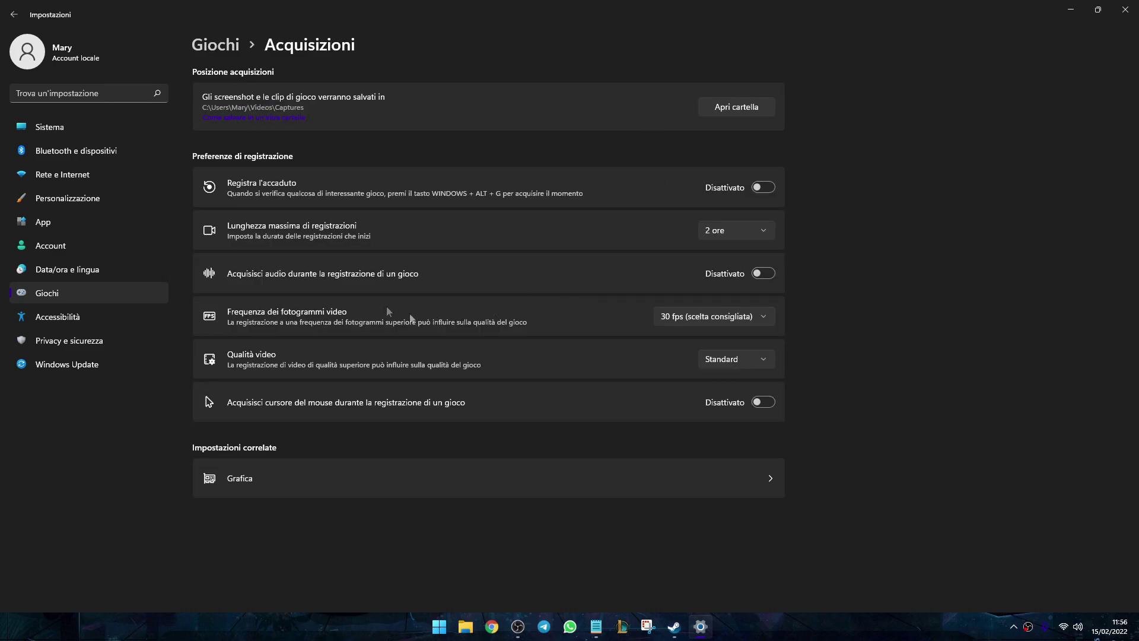
{"action": "key", "text": "alt+Left"}
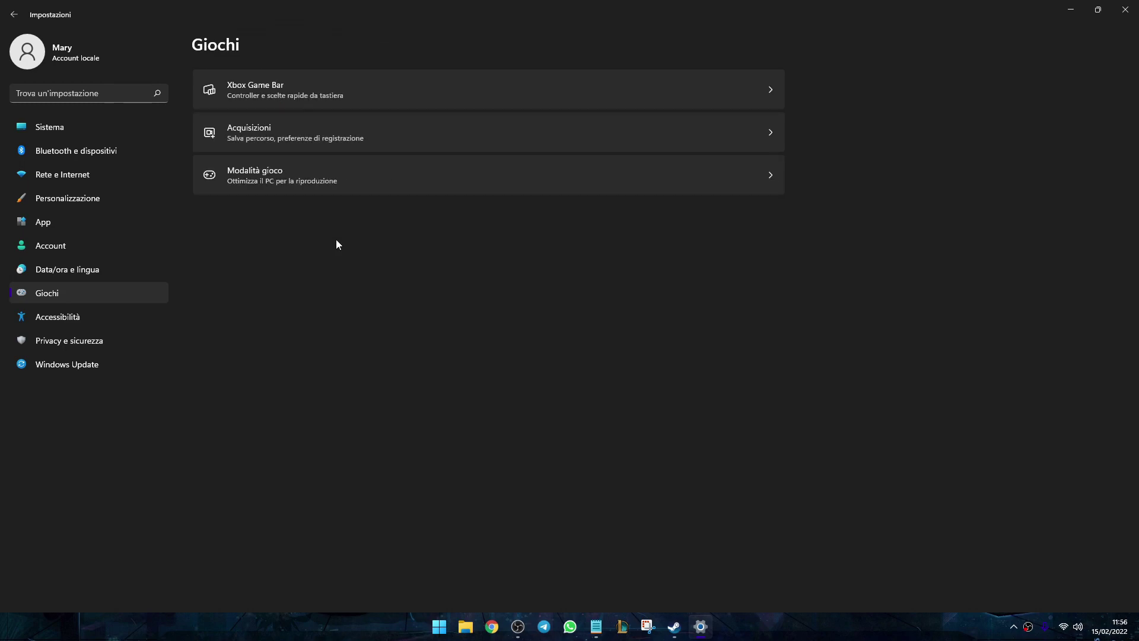
{"action": "left_click", "coordinate": [347, 184]}
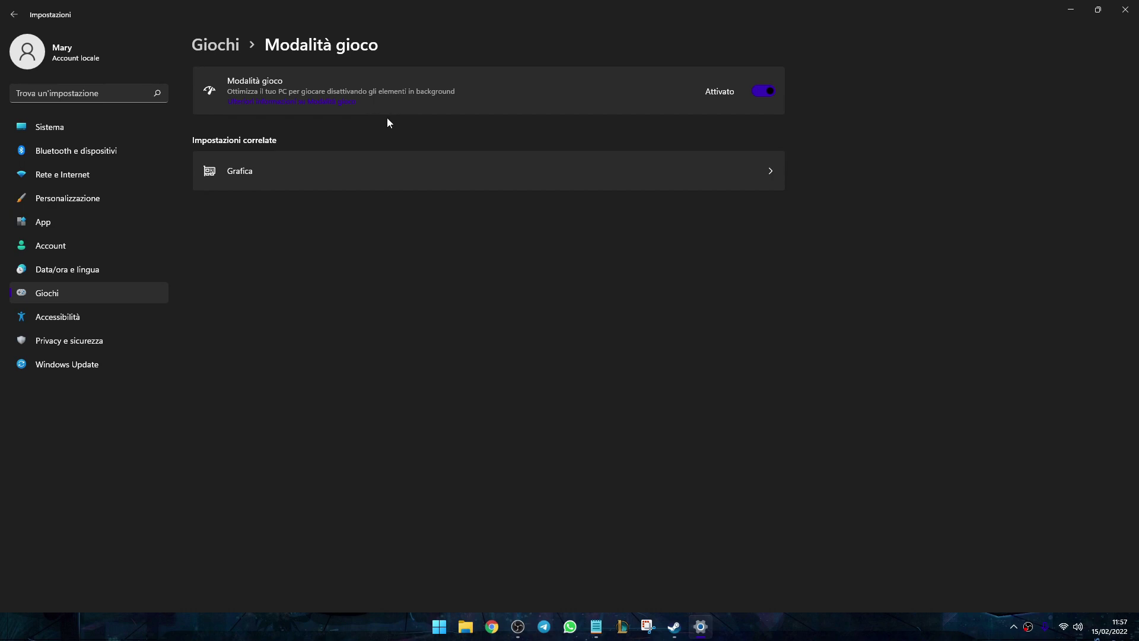
{"action": "key", "text": "alt+F4"}
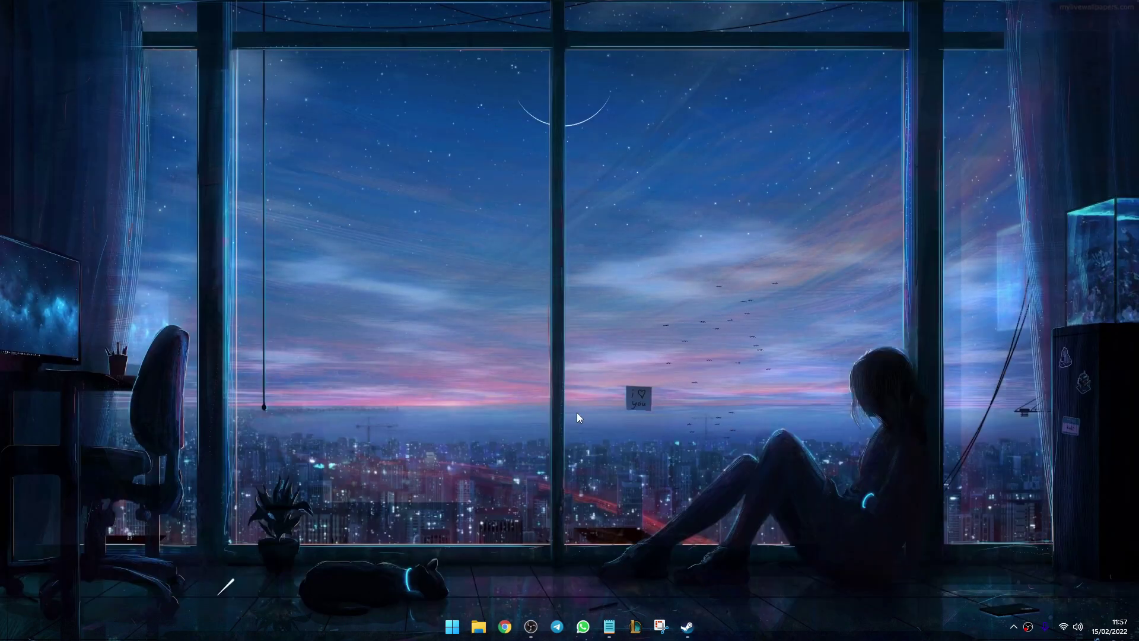
Open the properties of Disco locale (C:) from Questo PC and start its disk cleanup.
{"action": "left_click", "coordinate": [478, 627]}
{"action": "right_click", "coordinate": [449, 347]}
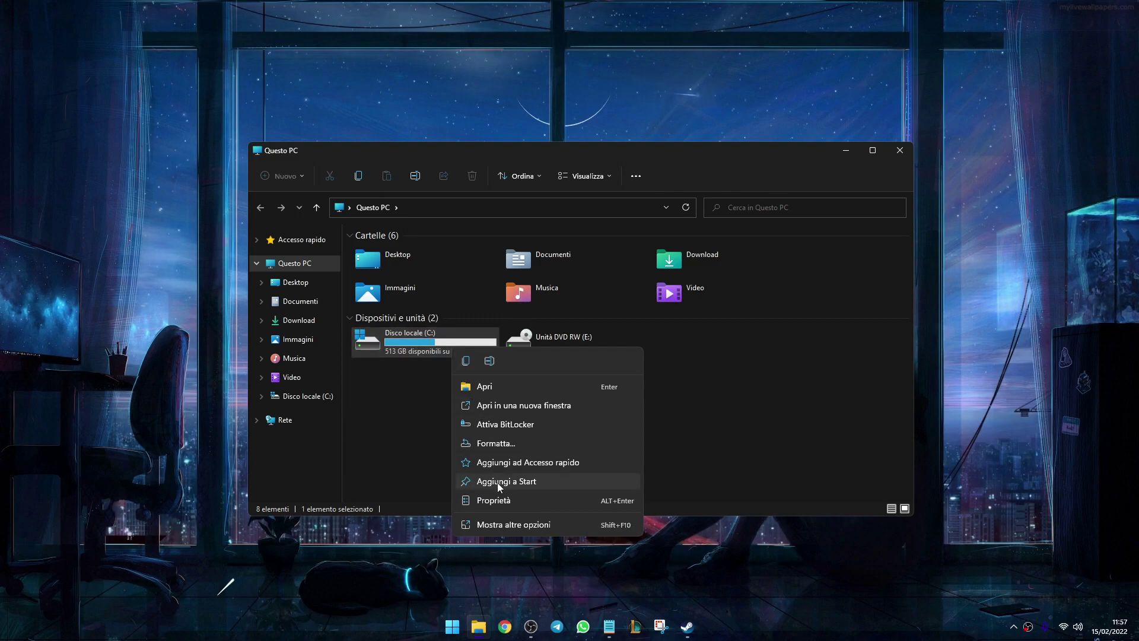
{"action": "left_click", "coordinate": [494, 500]}
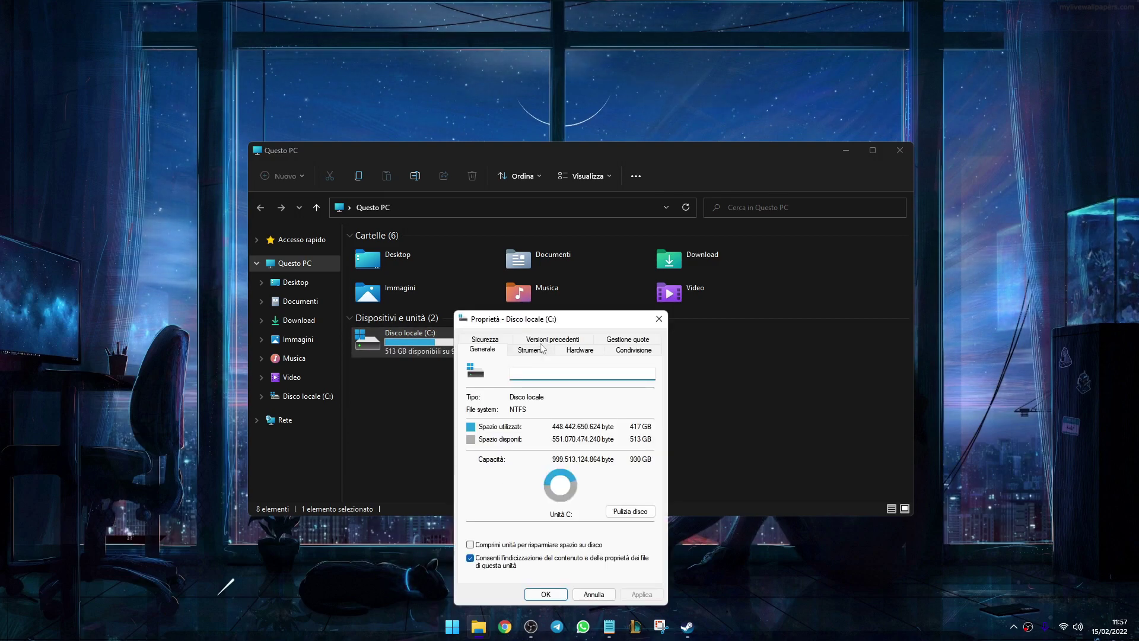
{"action": "left_click_drag", "start_coordinate": [559, 309], "coordinate": [527, 219]}
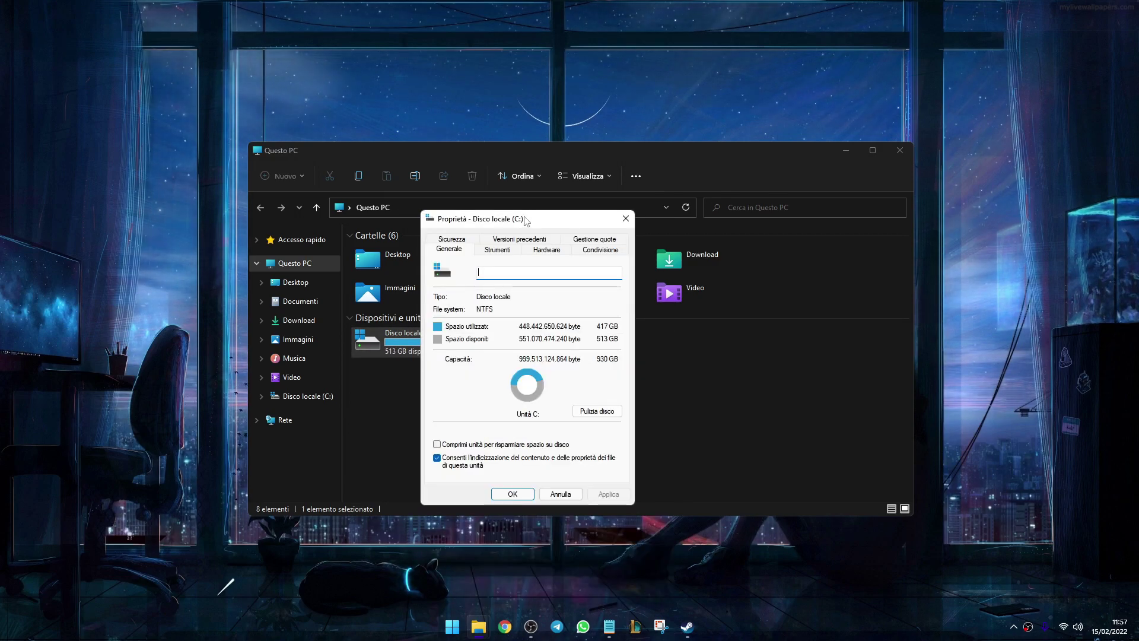
{"action": "left_click", "coordinate": [597, 411]}
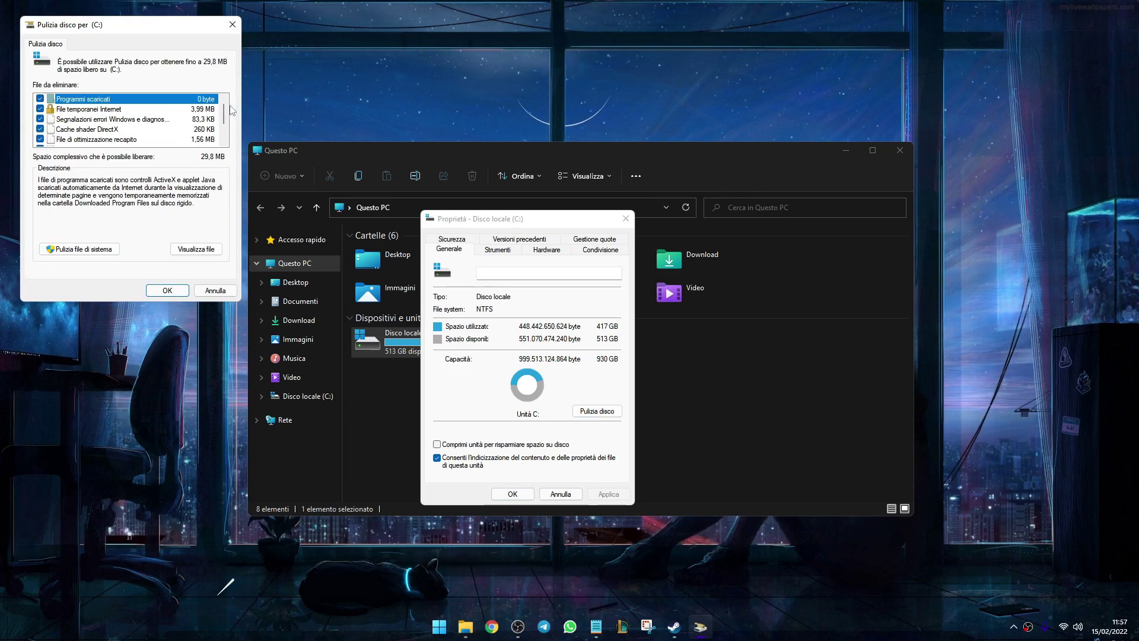
Extend the C: cleanup to system files, permanently delete the ticked file categories, and minimize the folder window.
{"action": "left_click_drag", "start_coordinate": [224, 110], "coordinate": [223, 134]}
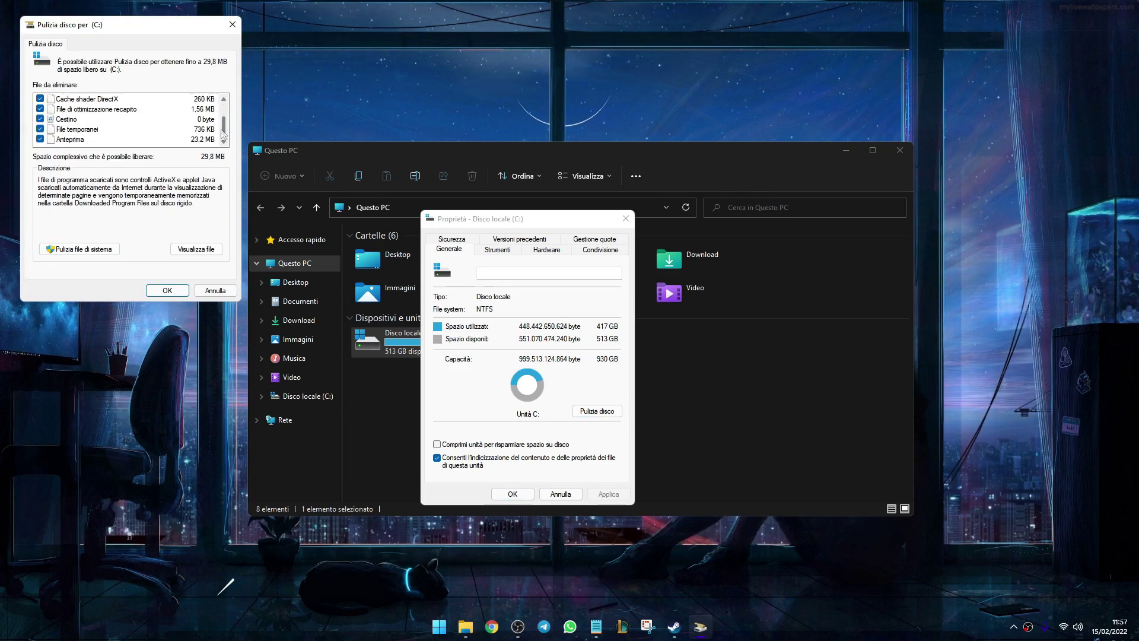
{"action": "left_click", "coordinate": [93, 249]}
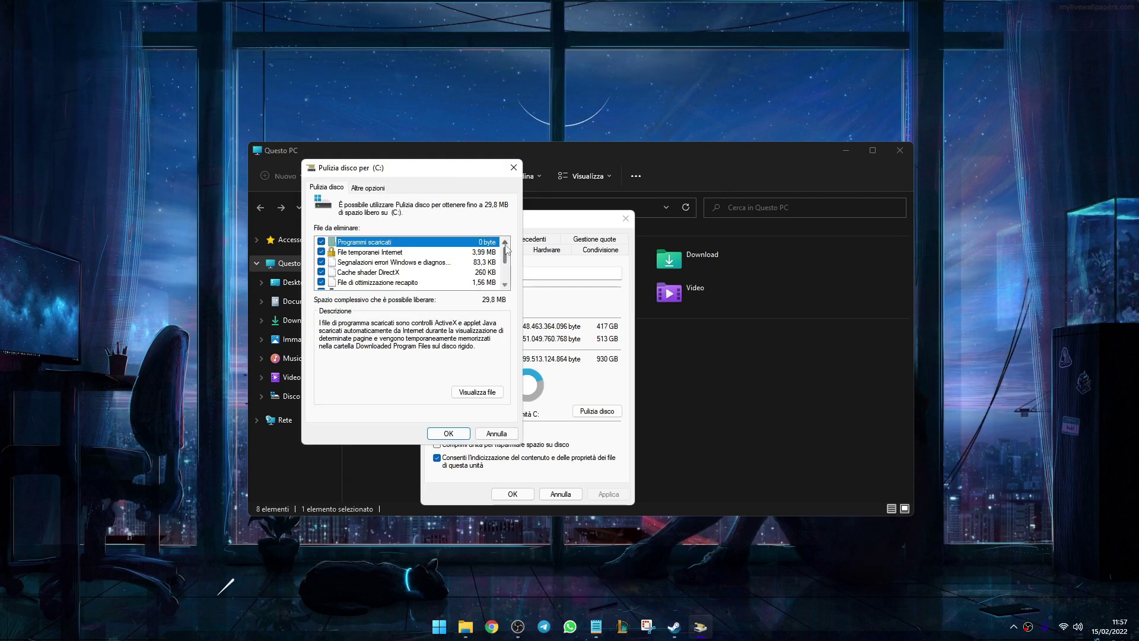
{"action": "scroll", "coordinate": [509, 259], "scroll_direction": "down", "scroll_amount": 3}
{"action": "left_click", "coordinate": [449, 433]}
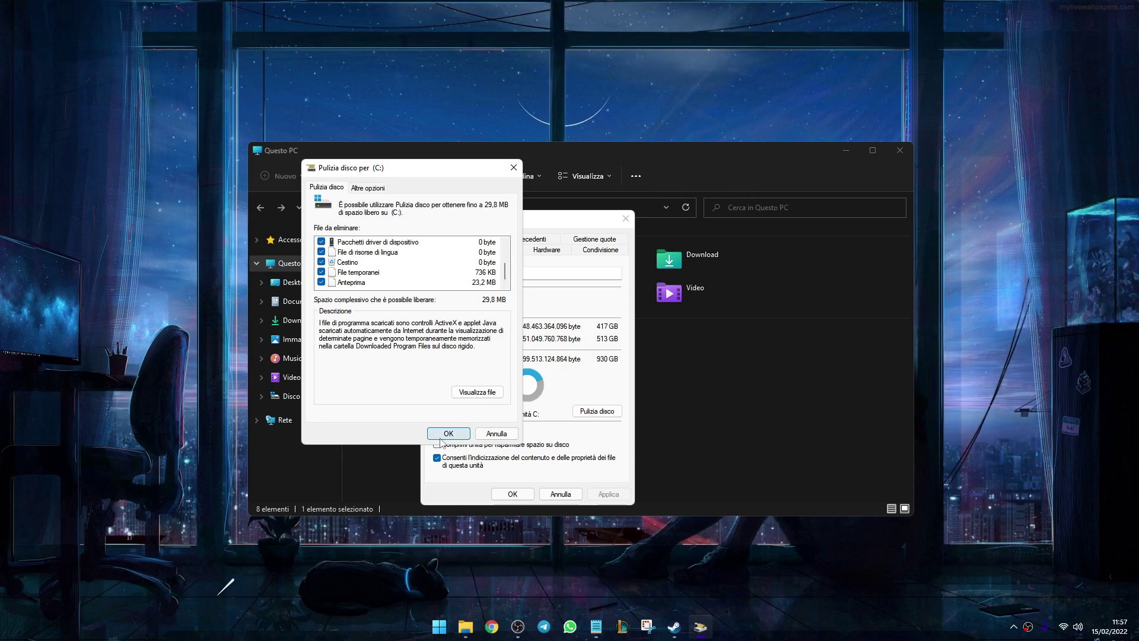
{"action": "left_click", "coordinate": [561, 312]}
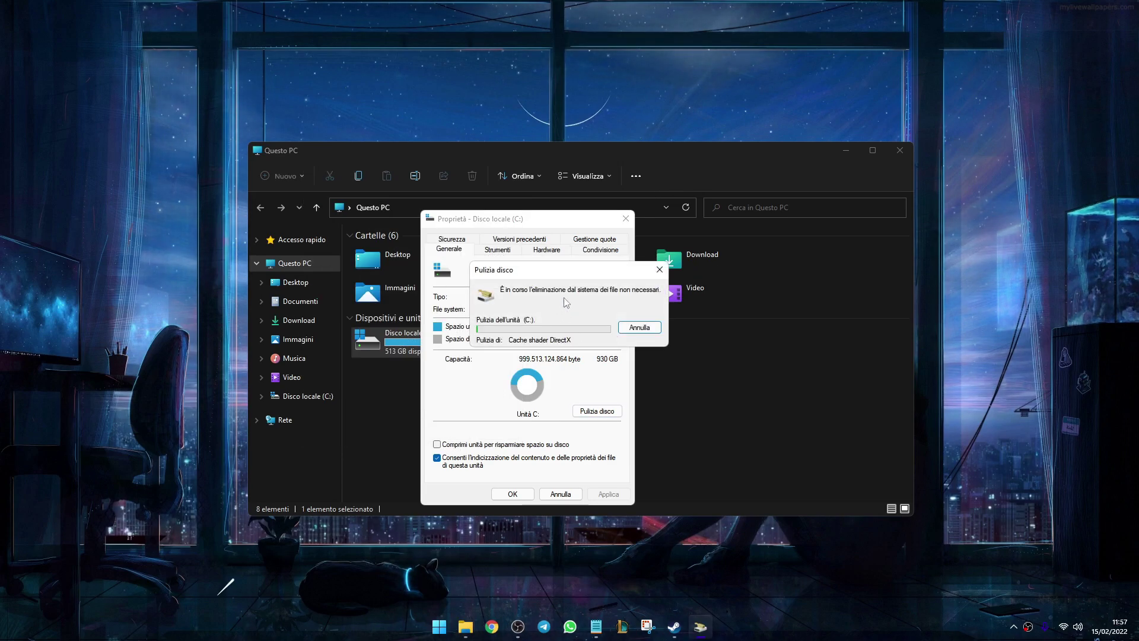
{"action": "left_click", "coordinate": [846, 149]}
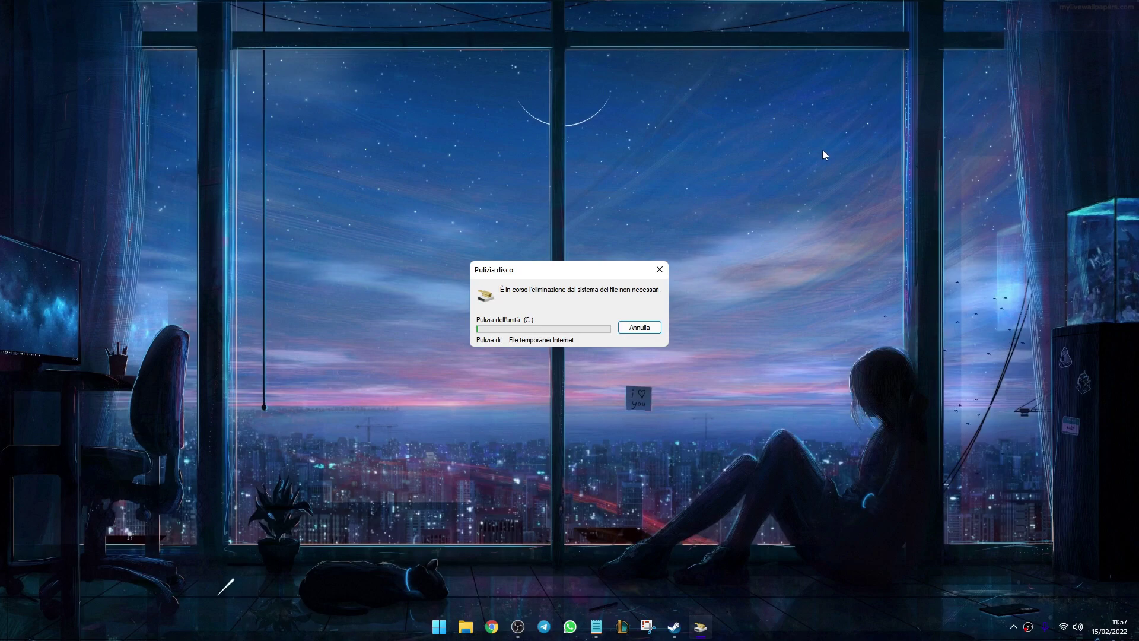
Search Windows for "prompt dei comandi" and run Prompt dei comandi as administrator.
{"action": "key", "text": "super"}
{"action": "type", "text": "prompt dei comandi"}
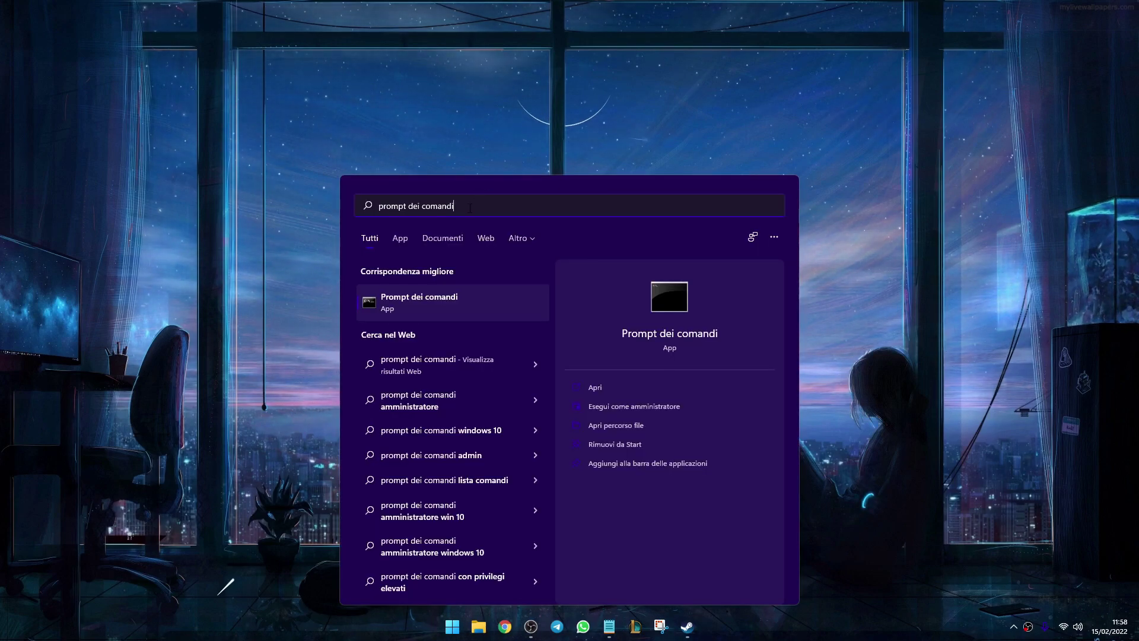
{"action": "right_click", "coordinate": [451, 304]}
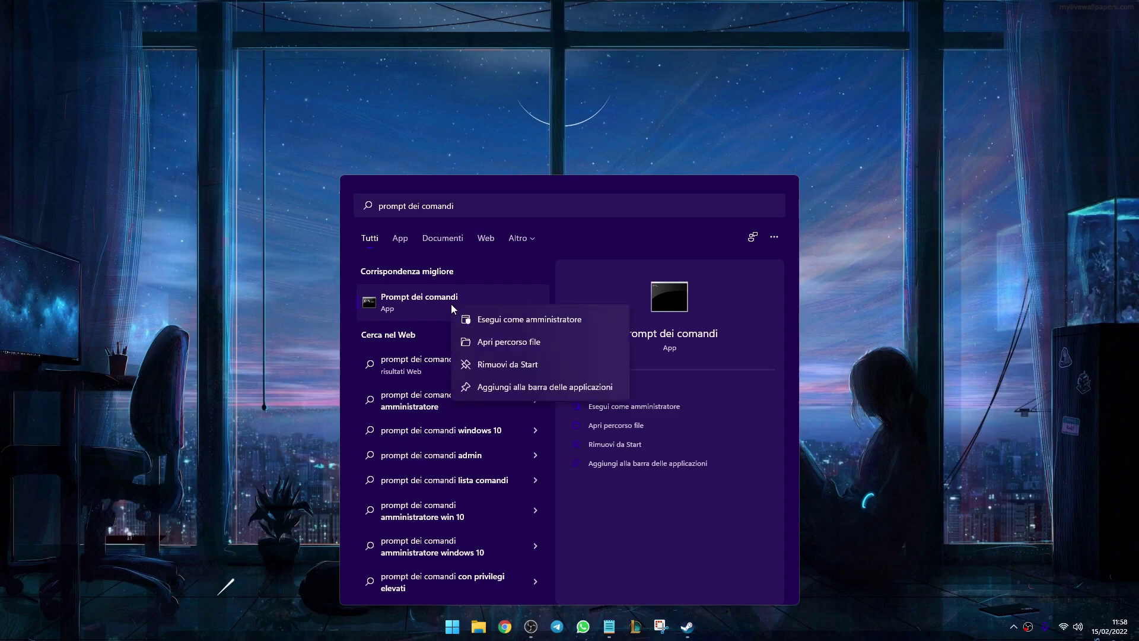
{"action": "left_click", "coordinate": [480, 320]}
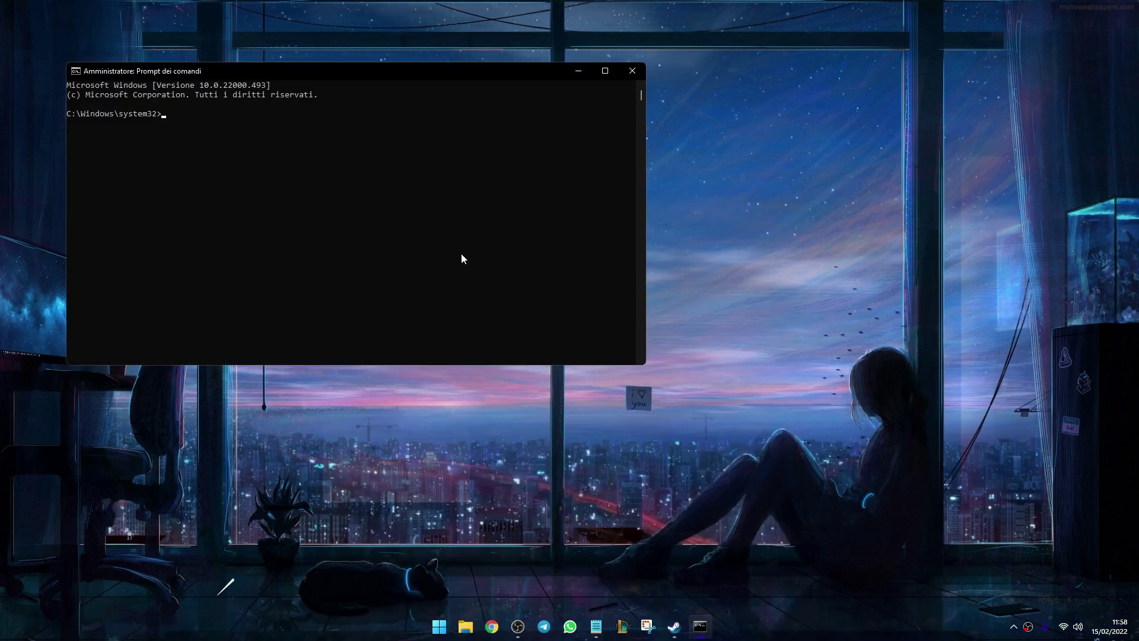
Run powercfg -duplicatescheme e9a42b02-d5df-448d-aa00-03f14749eb61 in the administrator command prompt.
{"action": "left_click_drag", "start_coordinate": [282, 71], "coordinate": [318, 115]}
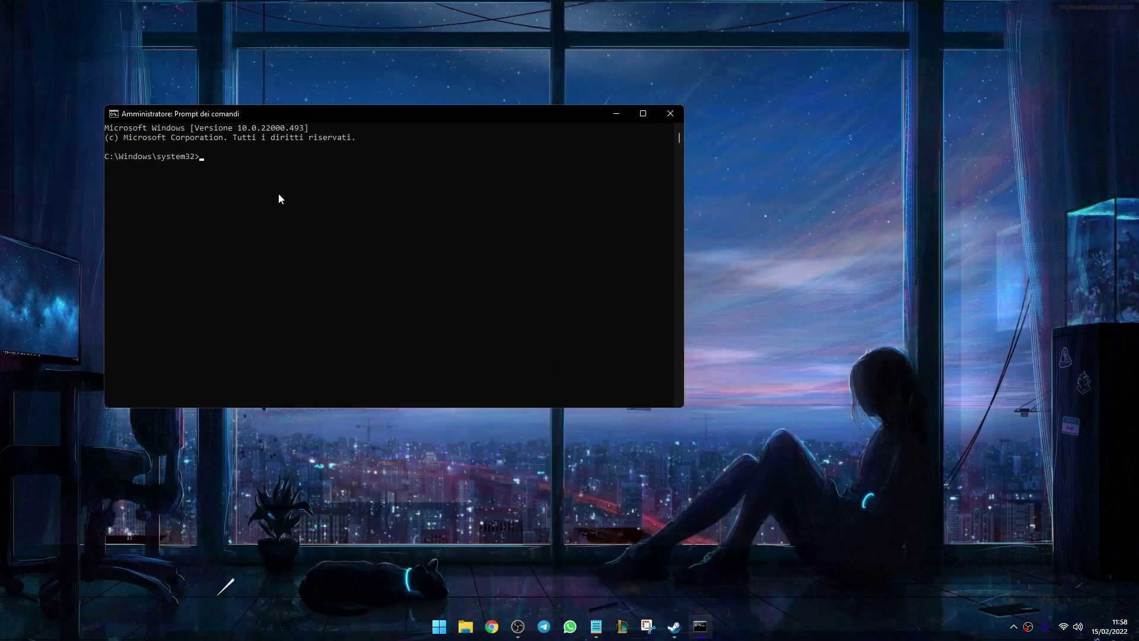
{"action": "type", "text": "powercfg -duplicatescheme e9a42b02-d5df-448d-aa00-03f14749eb61"}
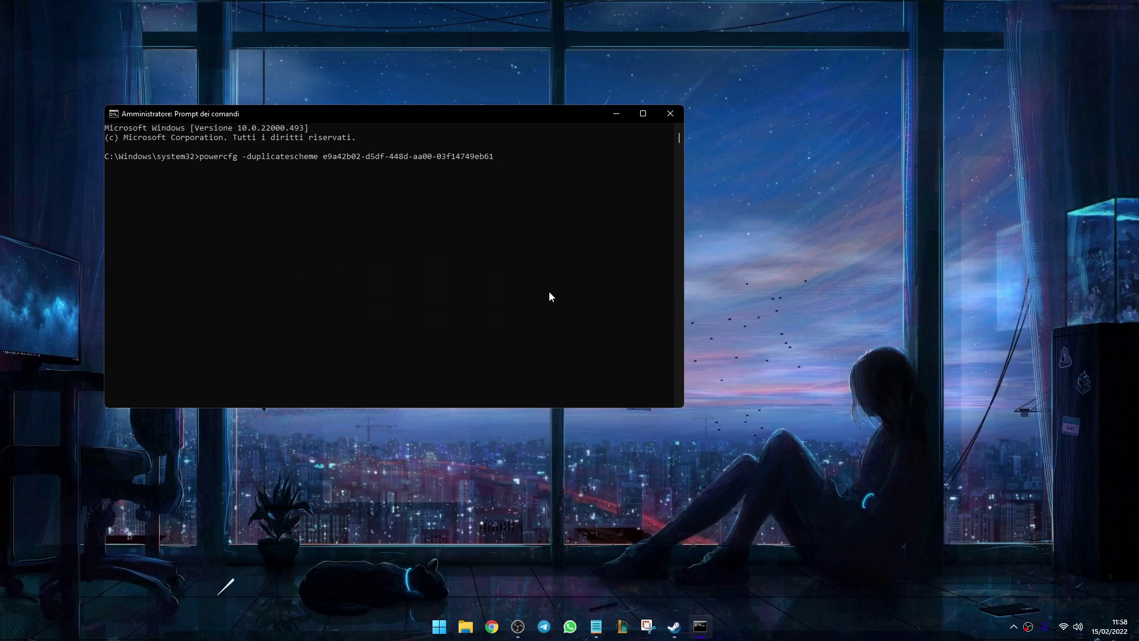
{"action": "key", "text": "Return"}
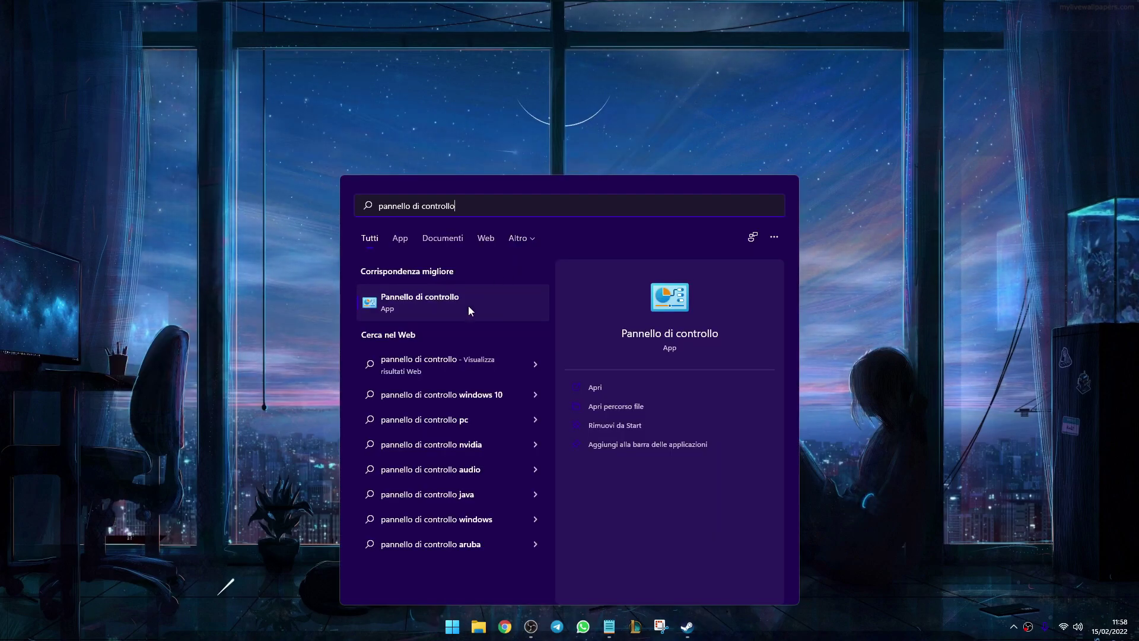
Open Pannello di controllo and display its items as Icone grandi.
{"action": "left_click", "coordinate": [468, 306]}
{"action": "left_click", "coordinate": [838, 209]}
{"action": "left_click", "coordinate": [837, 242]}
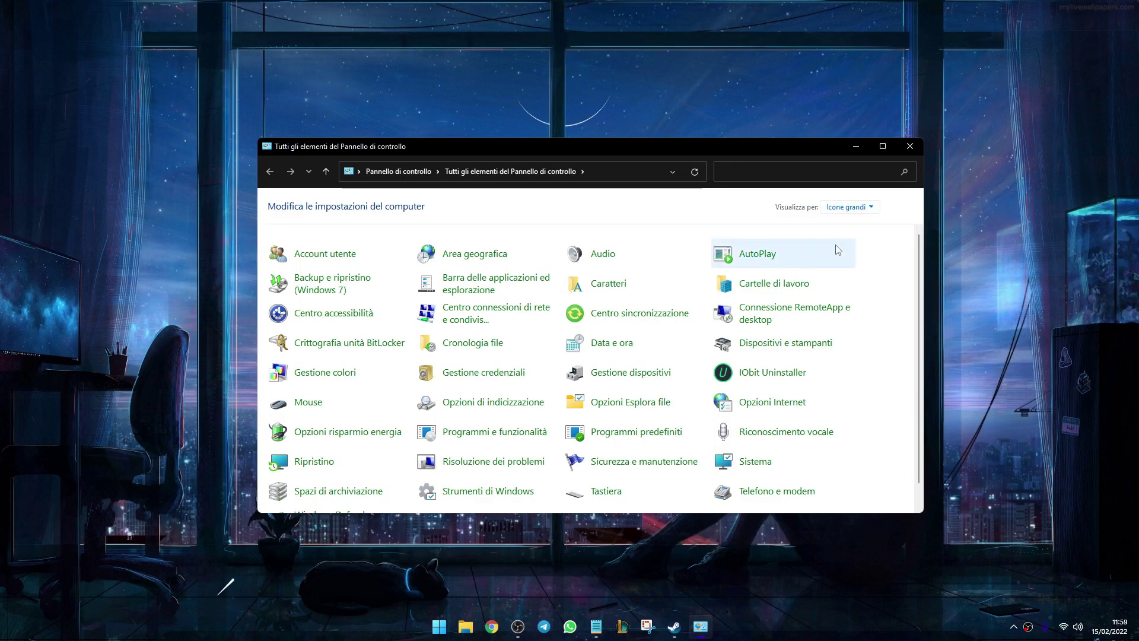
In Opzioni risparmio energia, show the additional power plans and activate "Prestazioni eccellenti".
{"action": "left_click", "coordinate": [348, 432]}
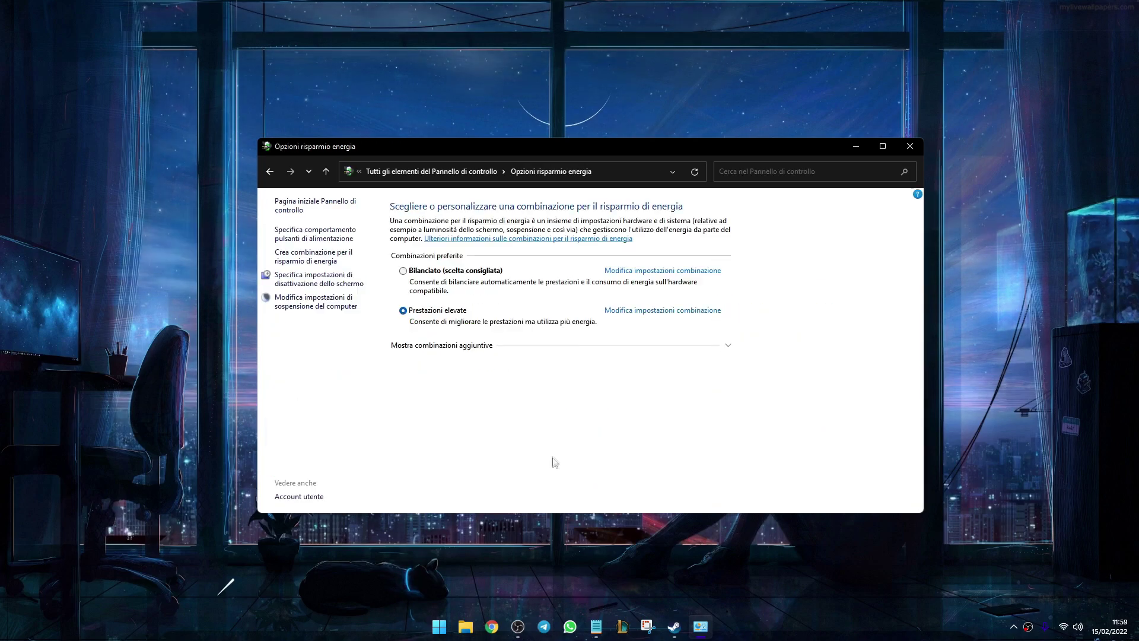
{"action": "left_click", "coordinate": [433, 347]}
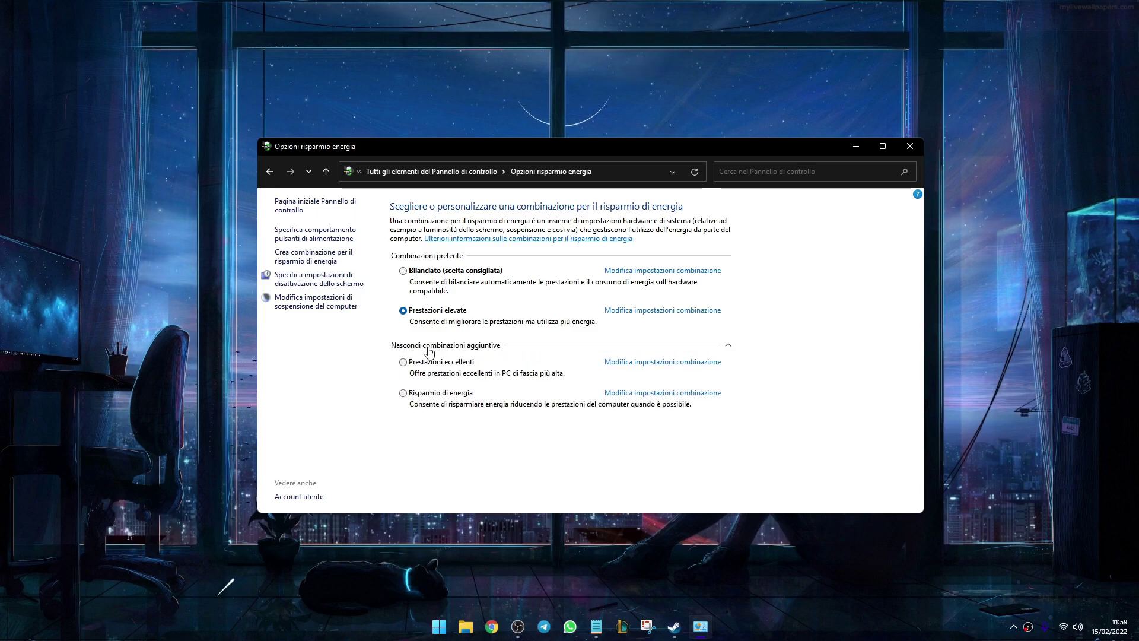
{"action": "left_click", "coordinate": [434, 367]}
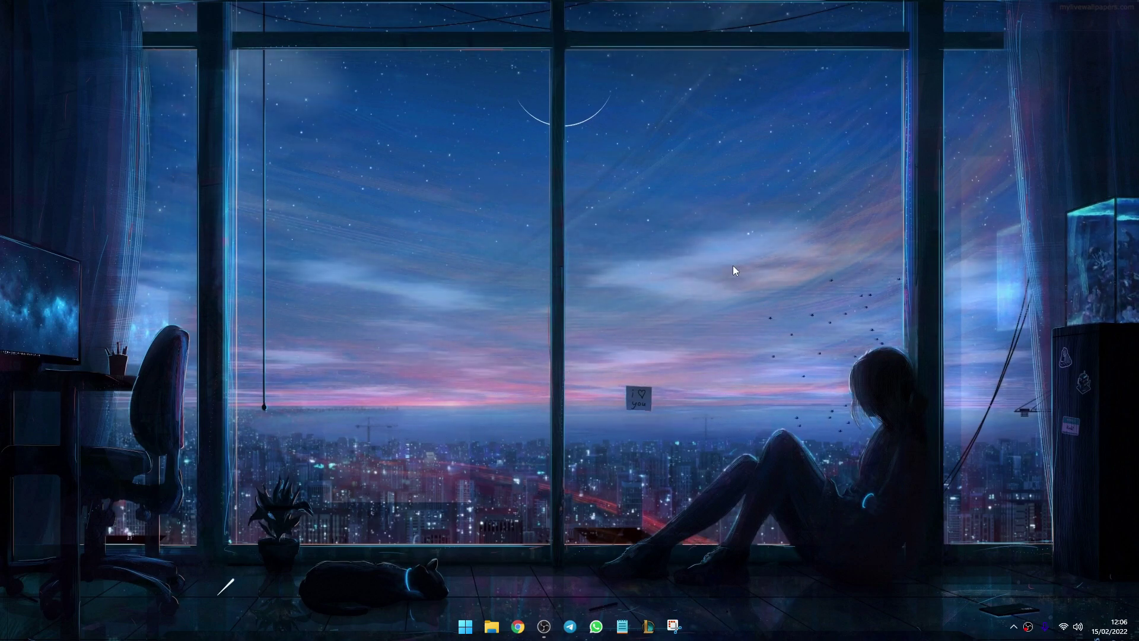
Open Pannello di controllo NVIDIA from the desktop and follow the advanced 3D image option to Gestisci le impostazioni 3D.
{"action": "right_click", "coordinate": [608, 260]}
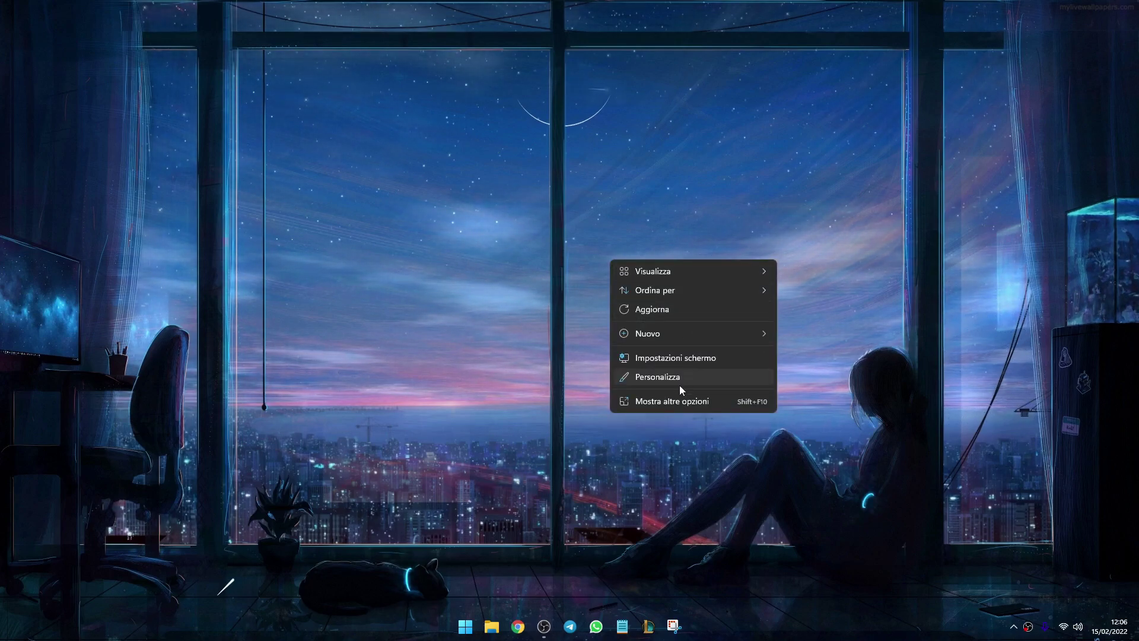
{"action": "left_click", "coordinate": [668, 402]}
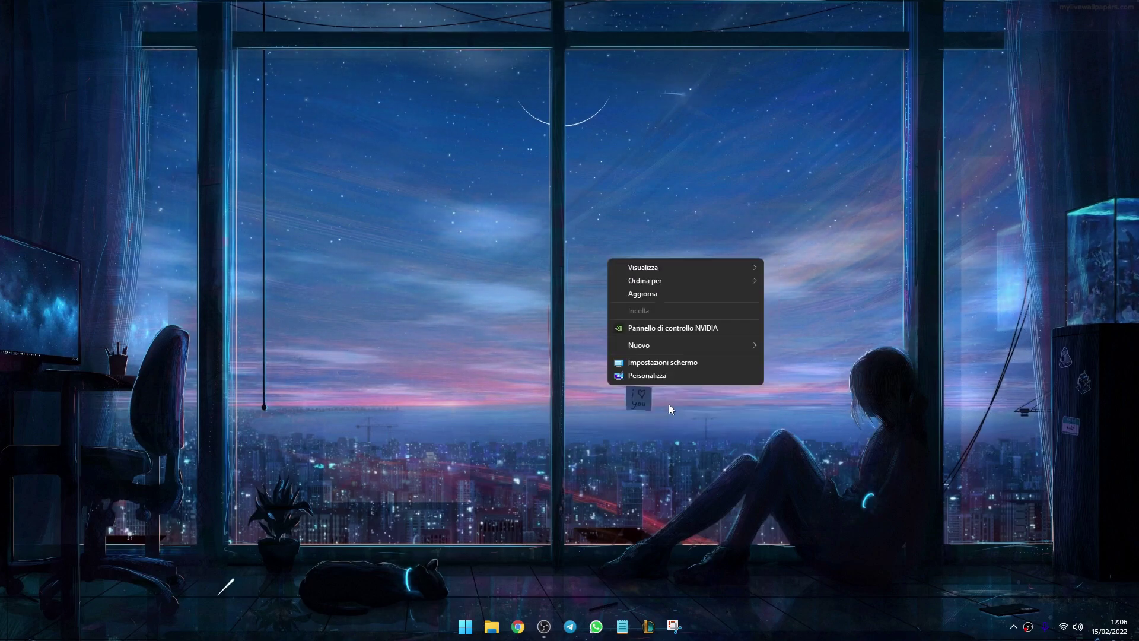
{"action": "left_click", "coordinate": [672, 330]}
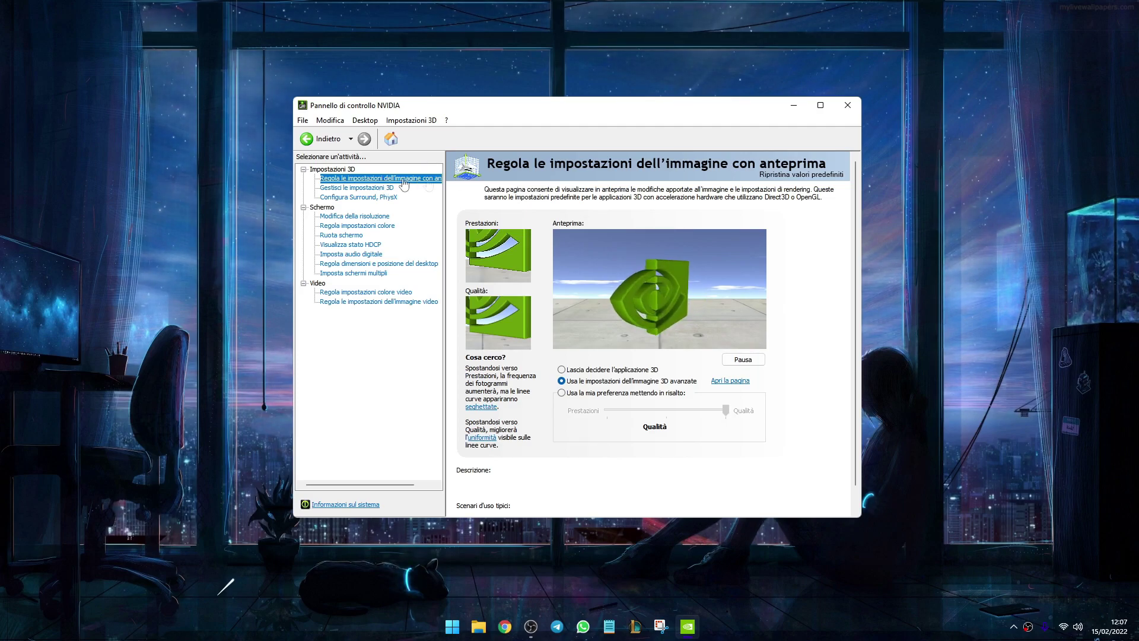
{"action": "mouse_move", "coordinate": [569, 386]}
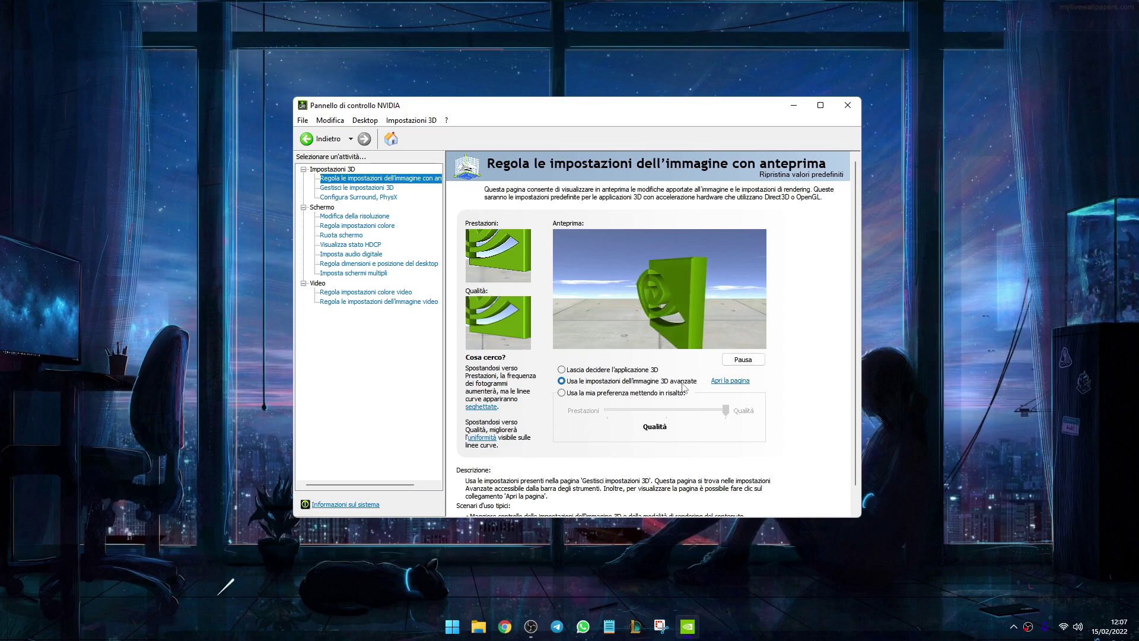
{"action": "left_click", "coordinate": [724, 383]}
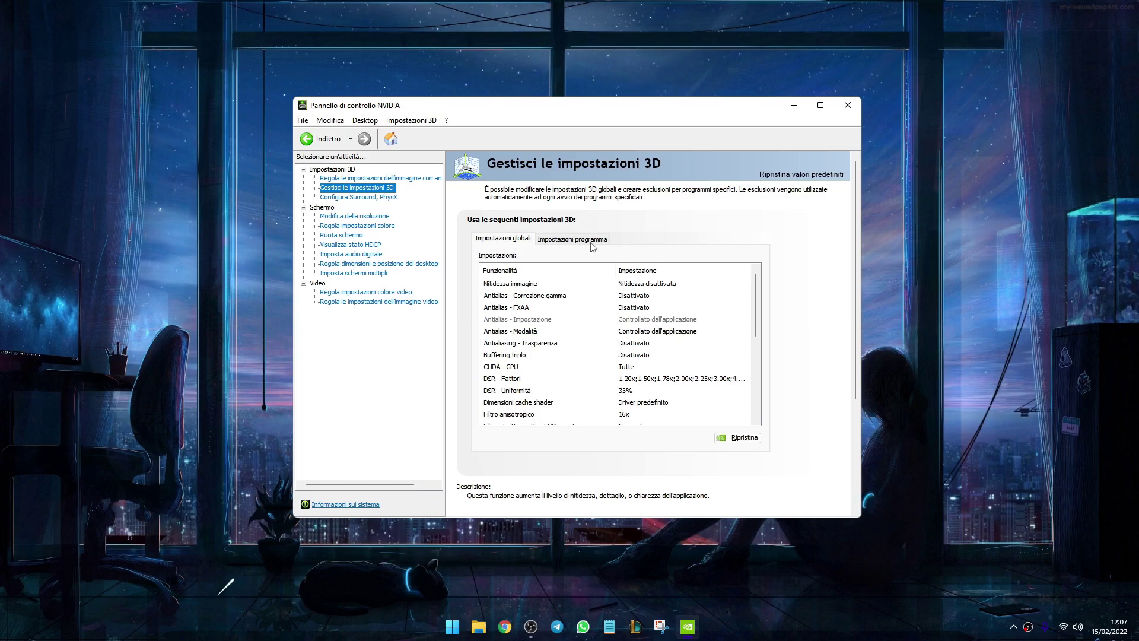
In Impostazioni programma, add LOSTARK Client from the recently used programs and select Lost Ark (lostark.exe) for customization.
{"action": "left_click", "coordinate": [592, 240]}
{"action": "left_click", "coordinate": [560, 269]}
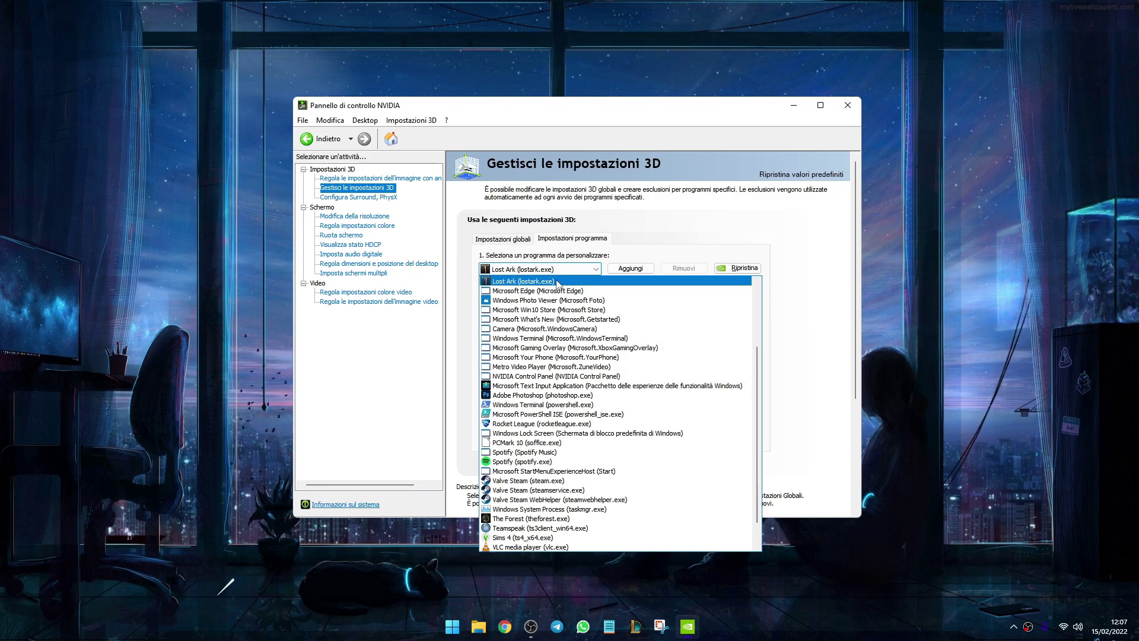
{"action": "left_click", "coordinate": [558, 282]}
{"action": "left_click", "coordinate": [624, 270]}
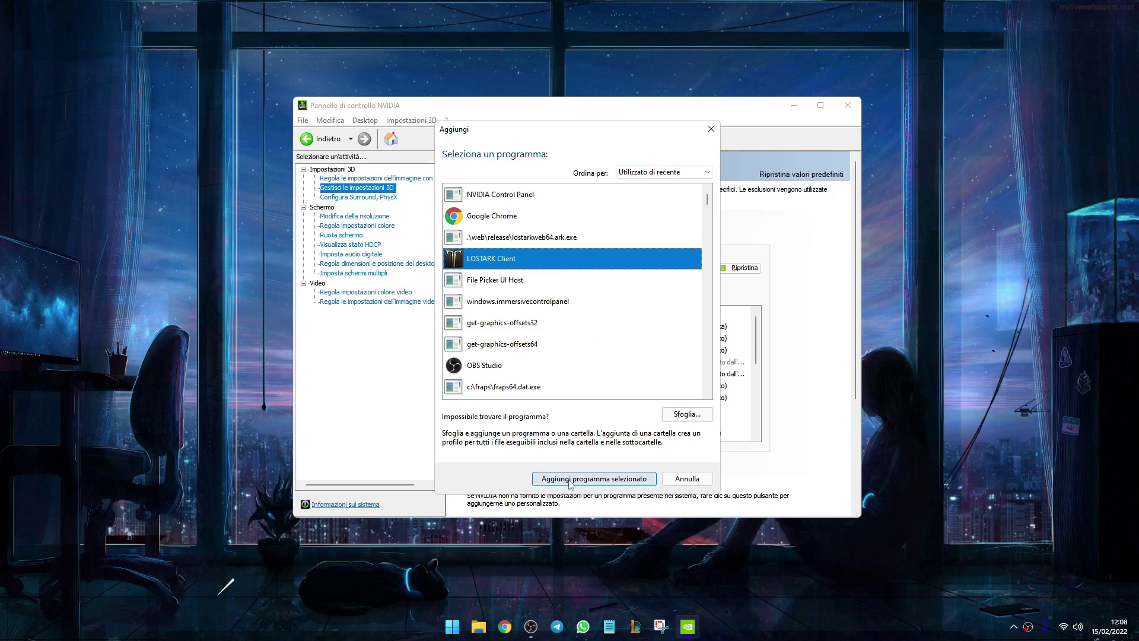
{"action": "left_click", "coordinate": [631, 482]}
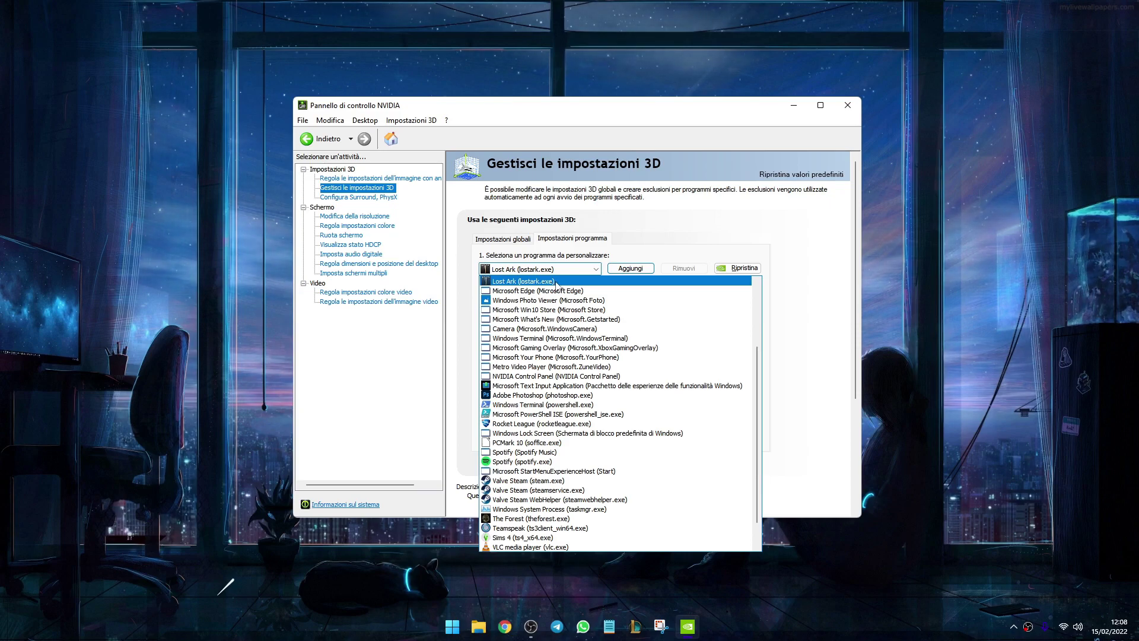
{"action": "left_click", "coordinate": [556, 281]}
{"action": "scroll", "coordinate": [758, 356], "scroll_direction": "down", "scroll_amount": 2}
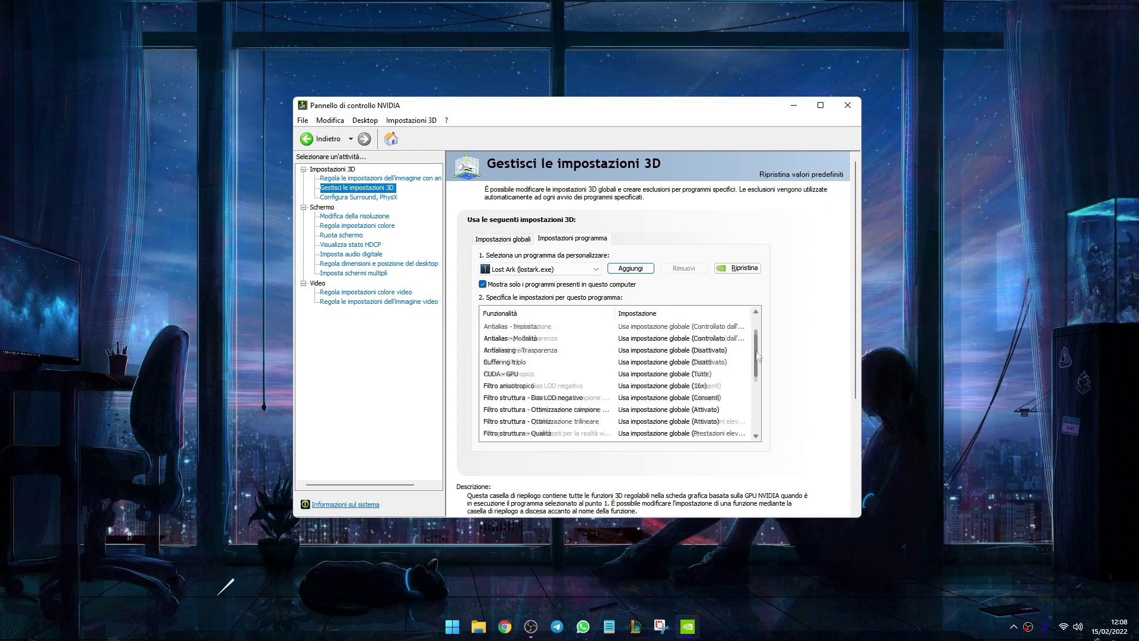
Set Sincronizzazione verticale to Disattivato in the Lost Ark program settings.
{"action": "scroll", "coordinate": [757, 356], "scroll_direction": "down", "scroll_amount": 3}
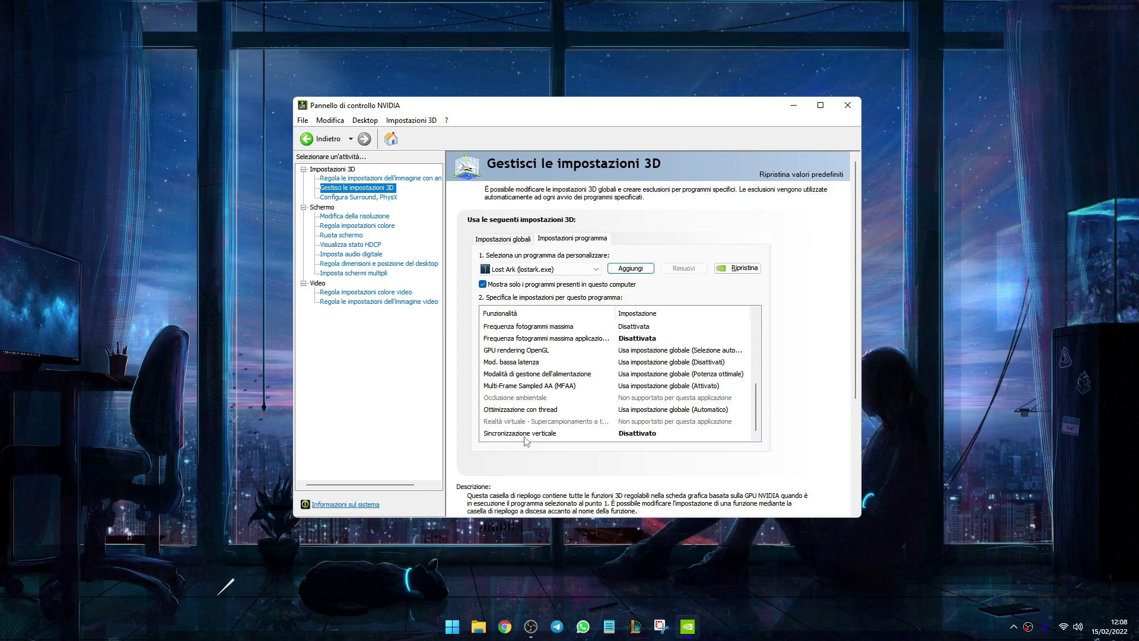
{"action": "left_click", "coordinate": [624, 435]}
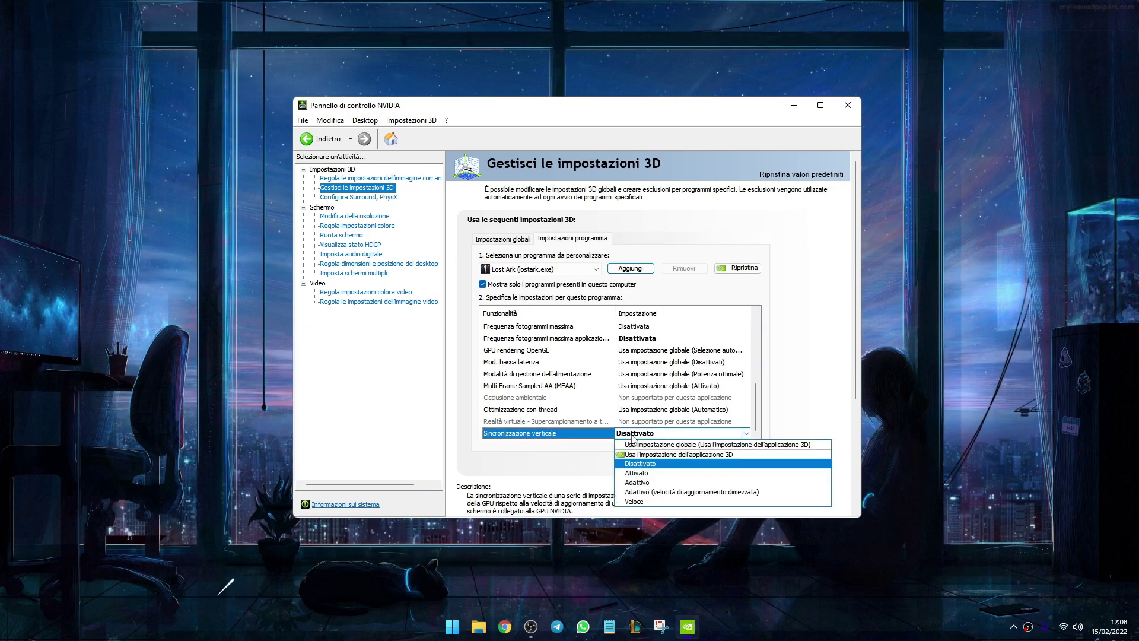
{"action": "left_click", "coordinate": [655, 465]}
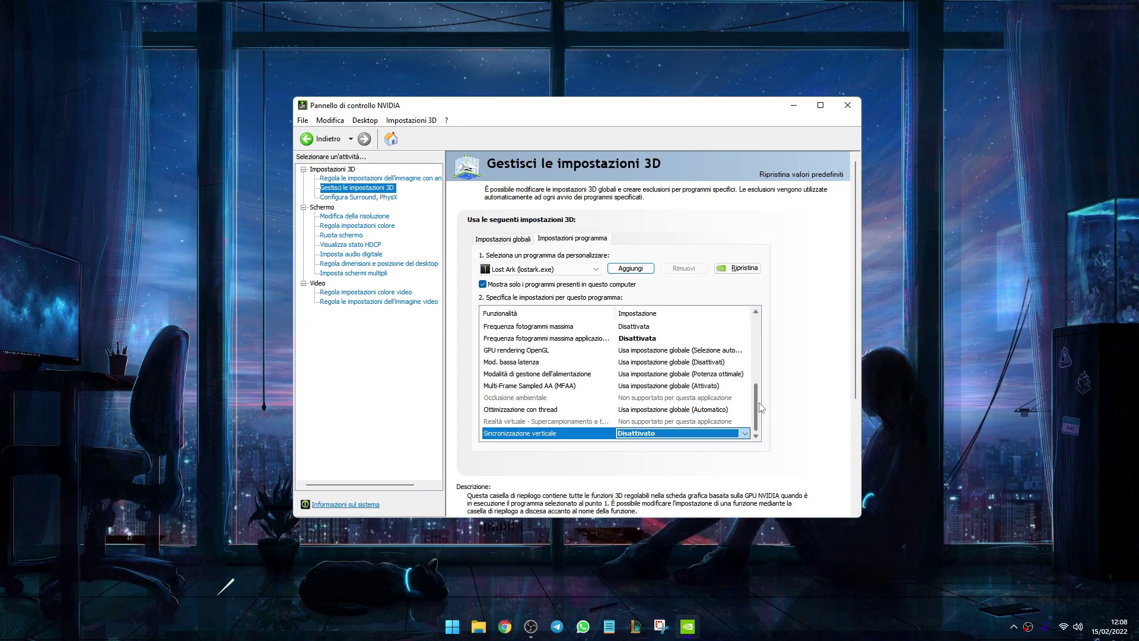
Set both Frequenza fotogrammi massima and the background application frame rate limit to Disattivata for Lost Ark, and close Pannello di controllo NVIDIA.
{"action": "scroll", "coordinate": [596, 360], "scroll_direction": "up", "scroll_amount": 1}
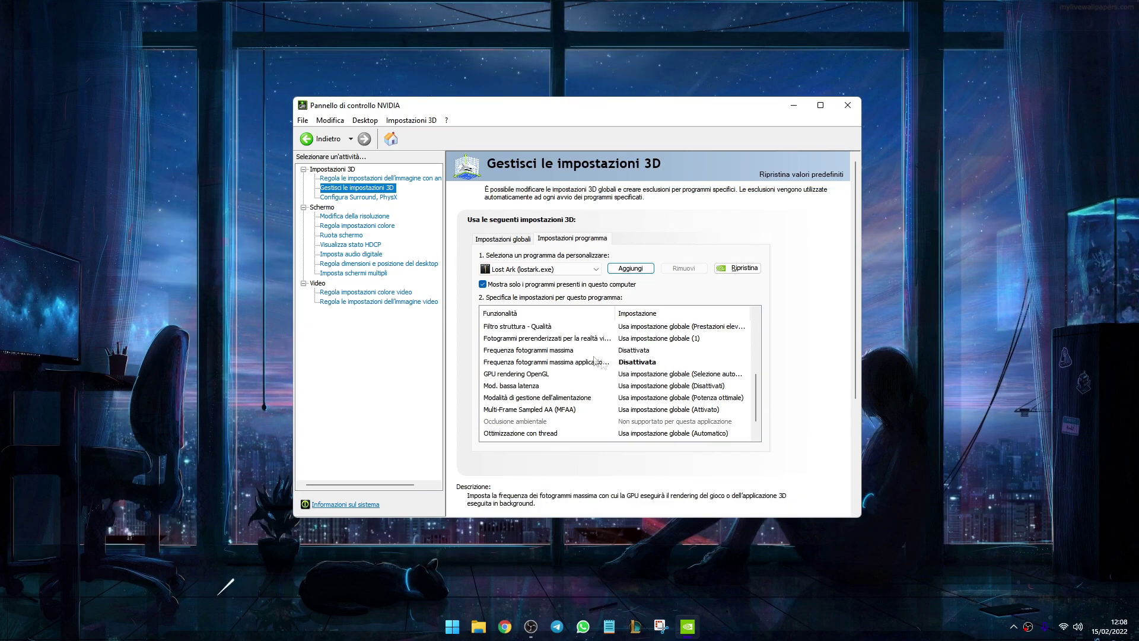
{"action": "left_click", "coordinate": [637, 350]}
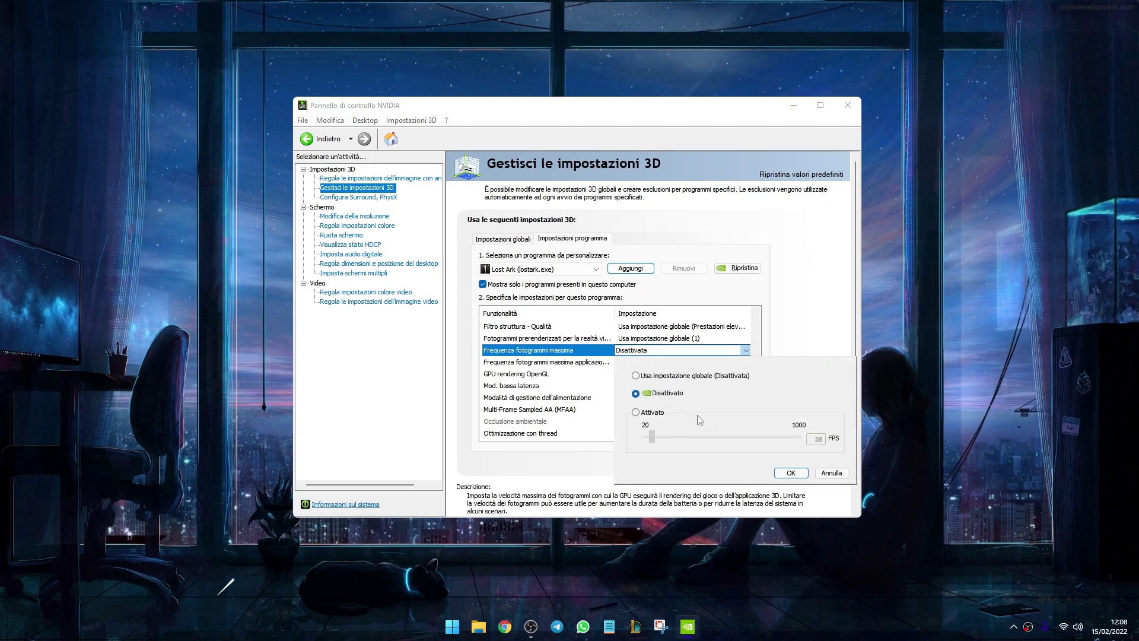
{"action": "left_click", "coordinate": [791, 472]}
{"action": "left_click", "coordinate": [549, 363]}
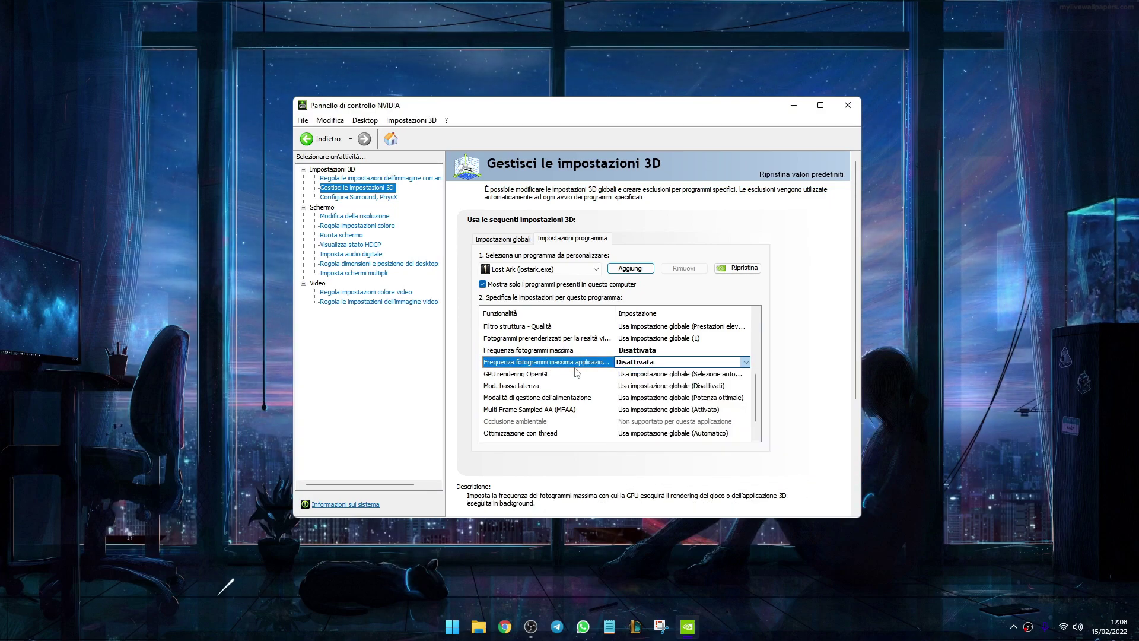
{"action": "left_click", "coordinate": [667, 362]}
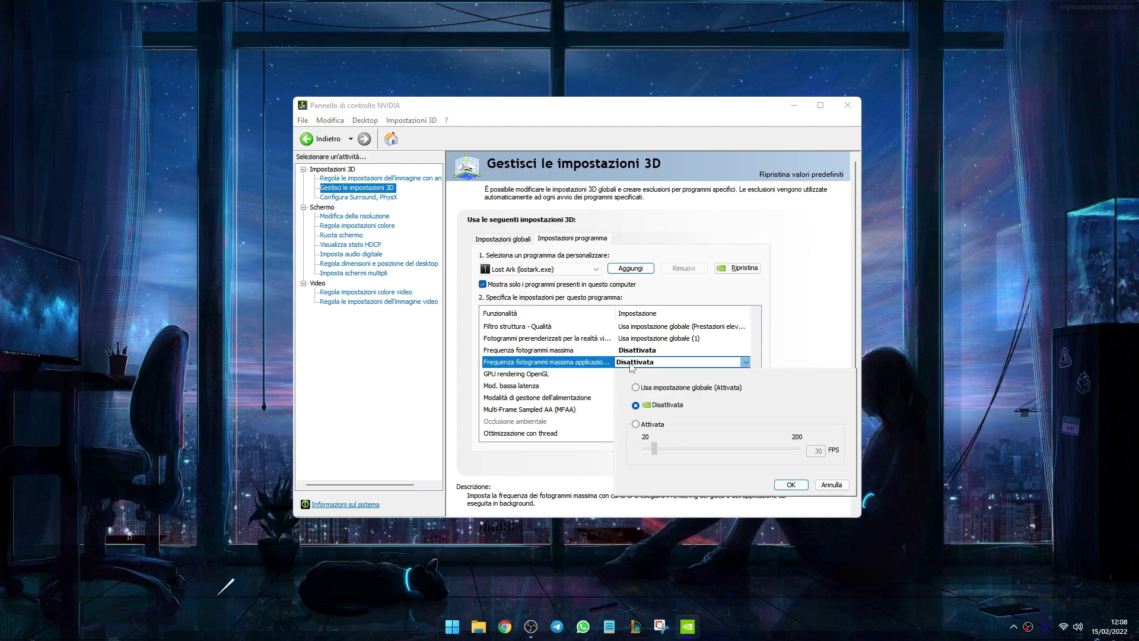
{"action": "left_click", "coordinate": [790, 484]}
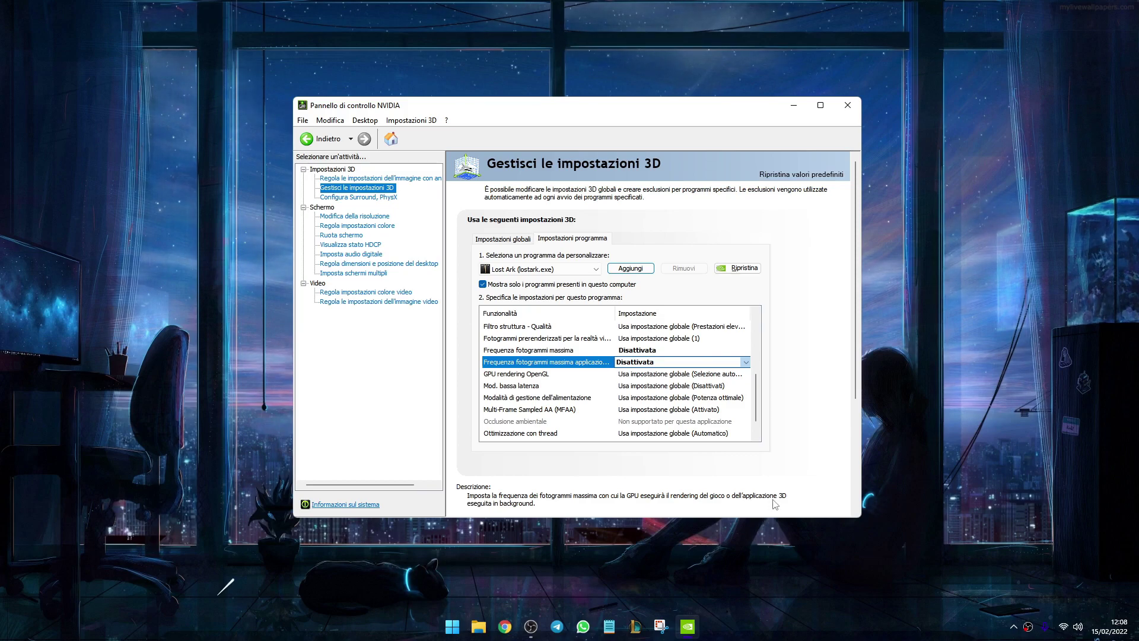
{"action": "left_click", "coordinate": [848, 105]}
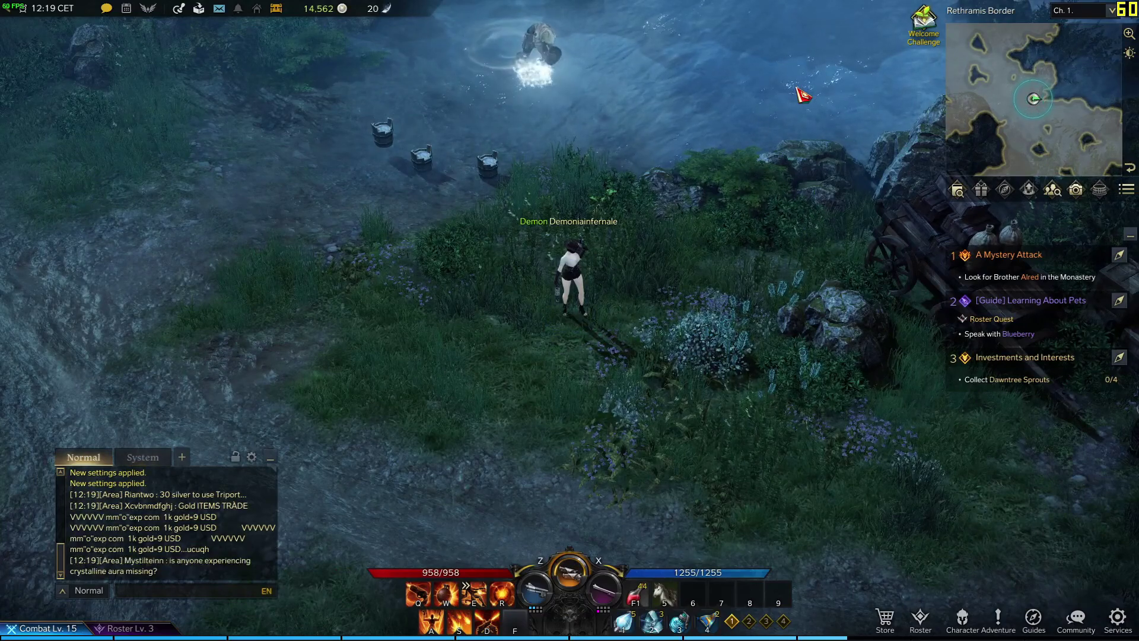
Switch to Lost Ark, open its Video settings, and apply Full Screen as the Screen mode.
{"action": "left_click", "coordinate": [593, 332]}
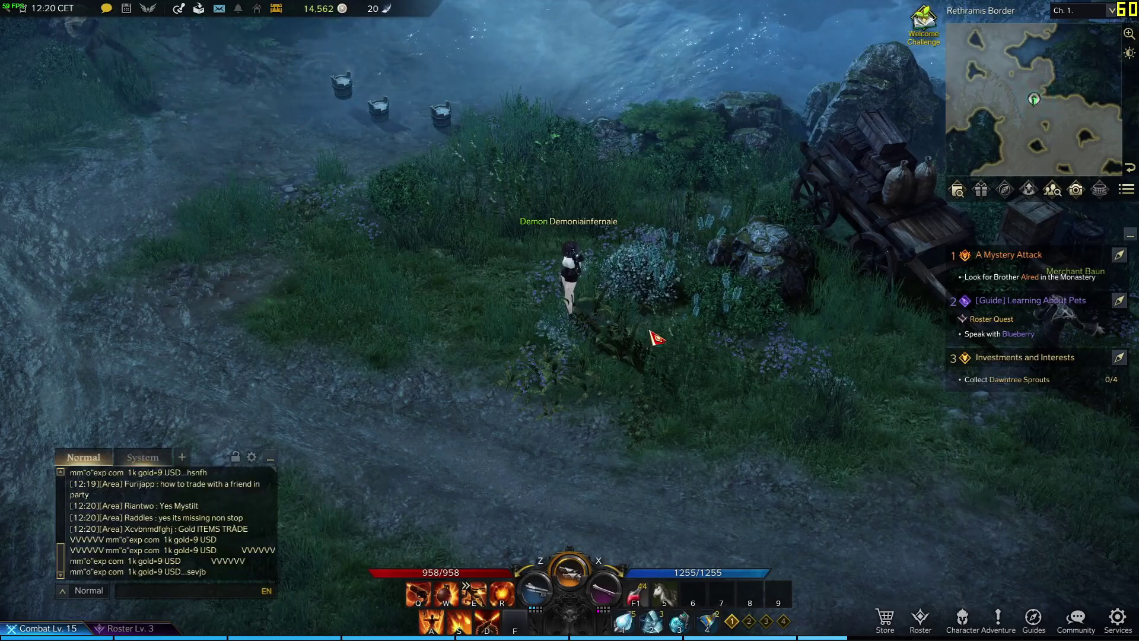
{"action": "key", "text": "Escape"}
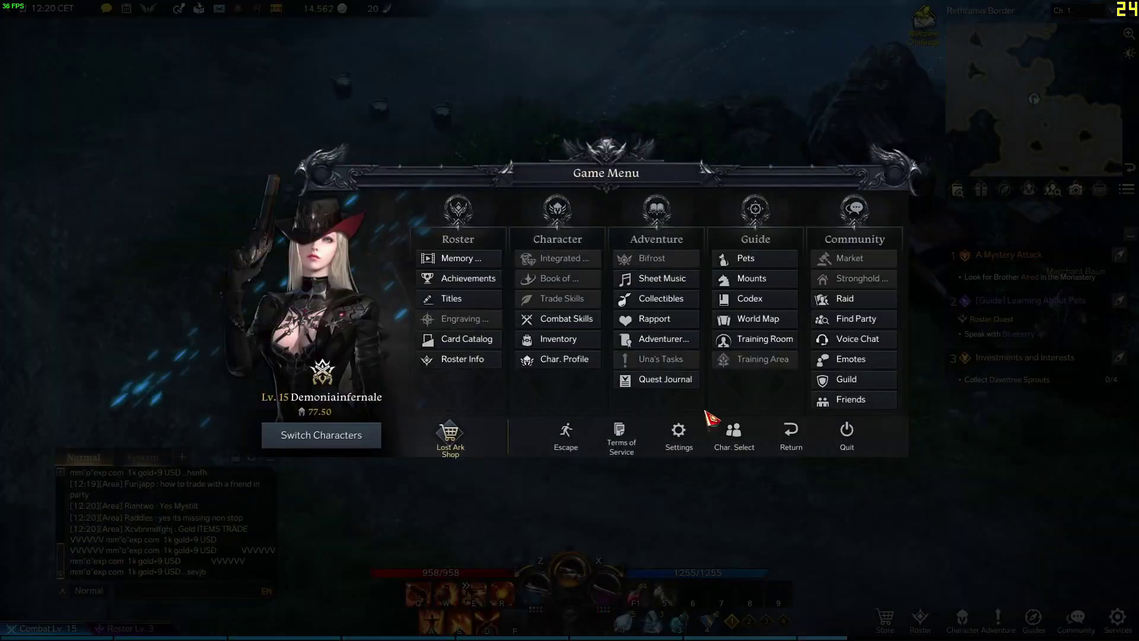
{"action": "left_click", "coordinate": [685, 429]}
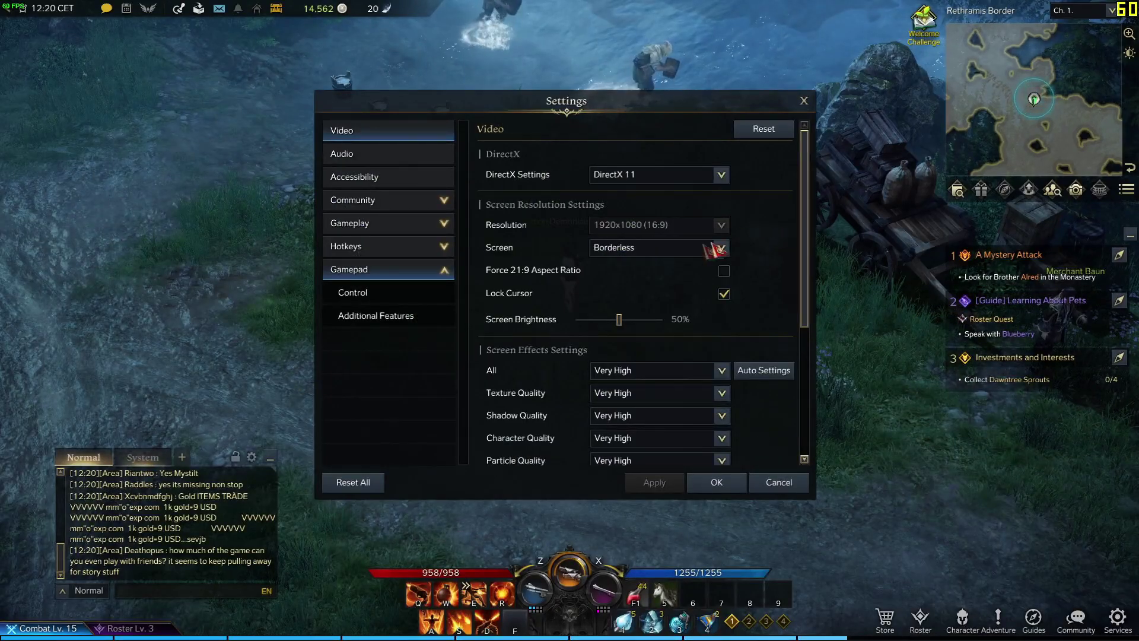
{"action": "left_click", "coordinate": [648, 250]}
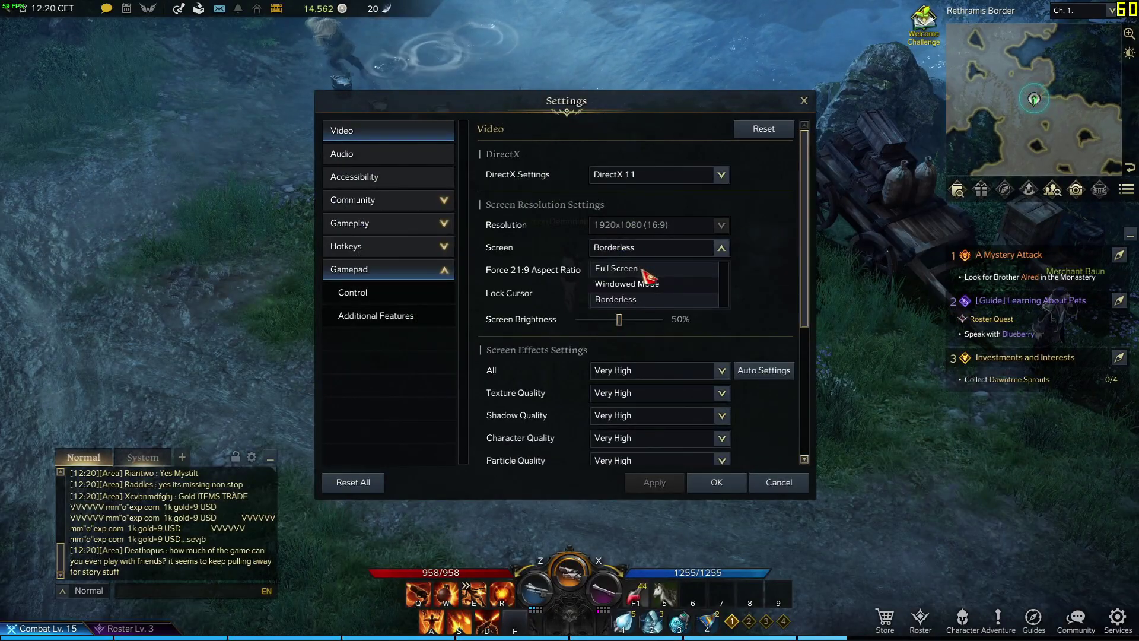
{"action": "left_click", "coordinate": [643, 267]}
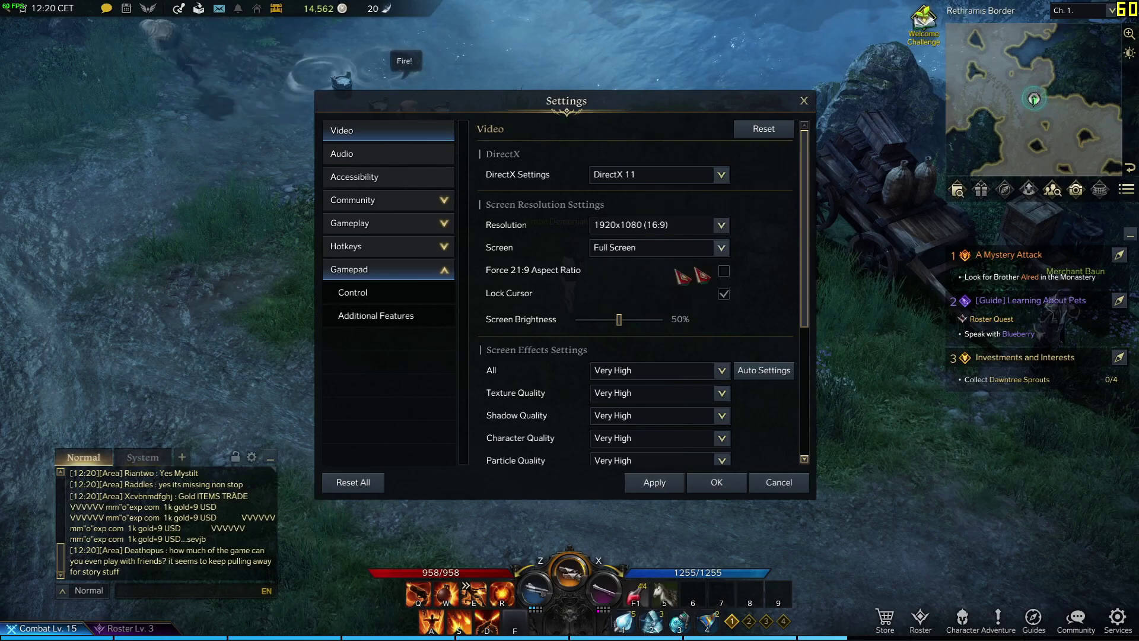
{"action": "left_click", "coordinate": [652, 490]}
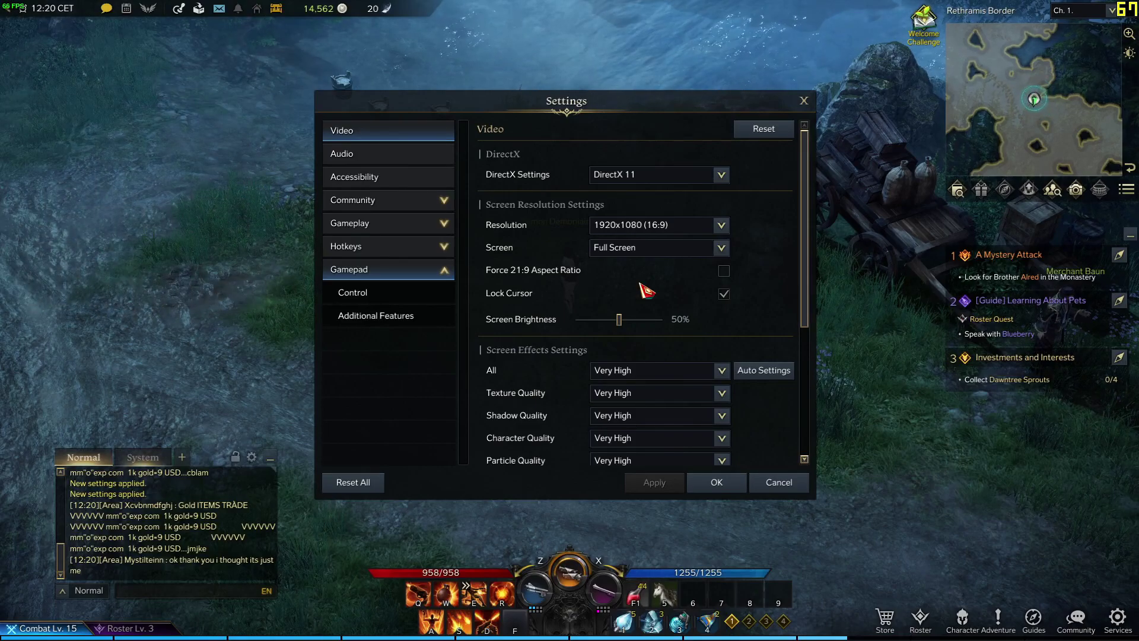
Open the available Resolution options in the Video settings.
{"action": "left_click", "coordinate": [684, 223]}
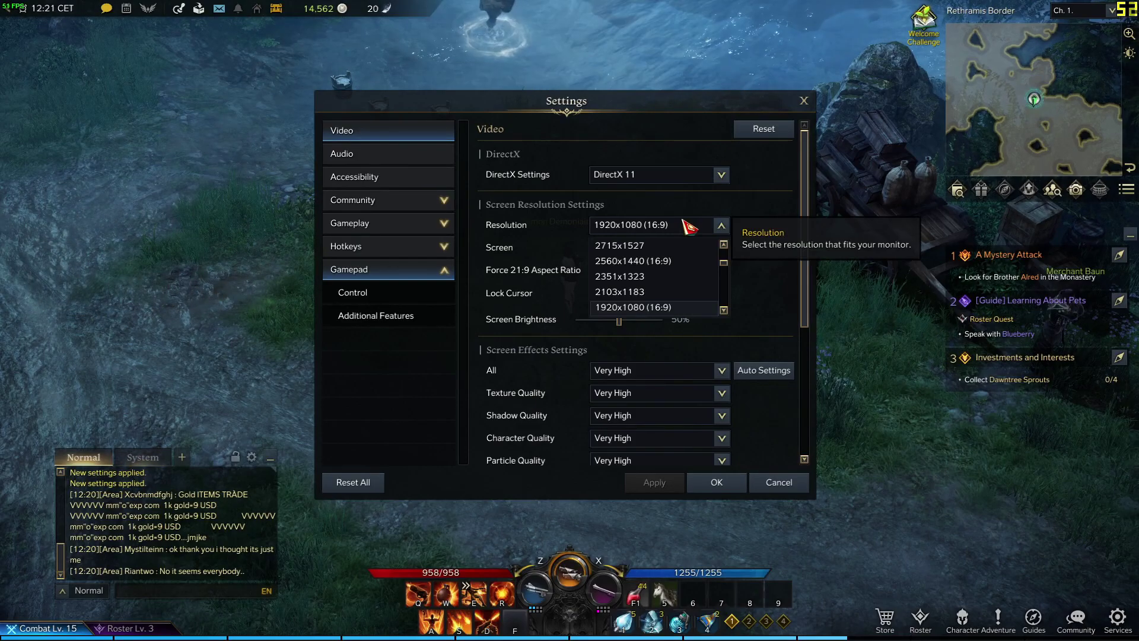